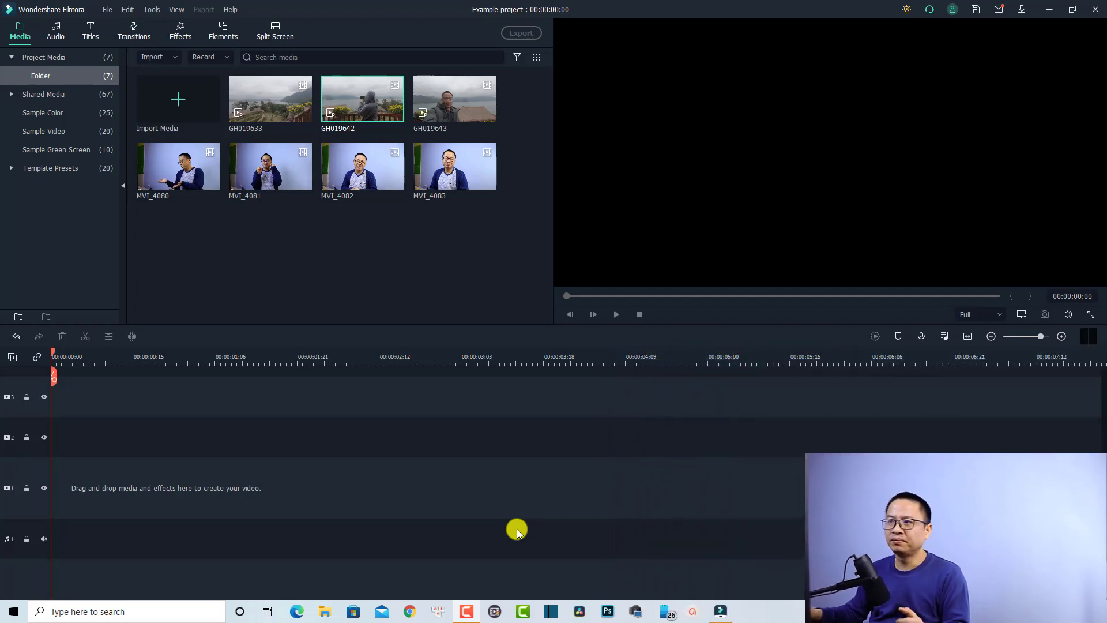
# Add the GH019642 lakeside clip to track 1, play it briefly, rewind to 0, and select it.
pyautogui.moveTo(369, 110)
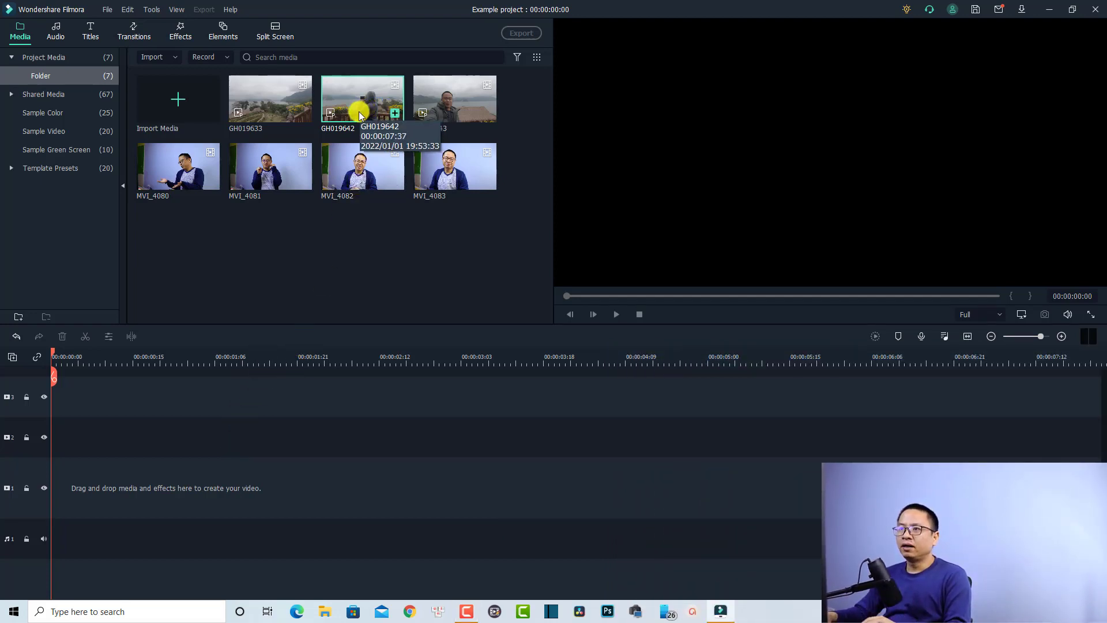
pyautogui.moveTo(359, 112); pyautogui.dragTo(11, 487)
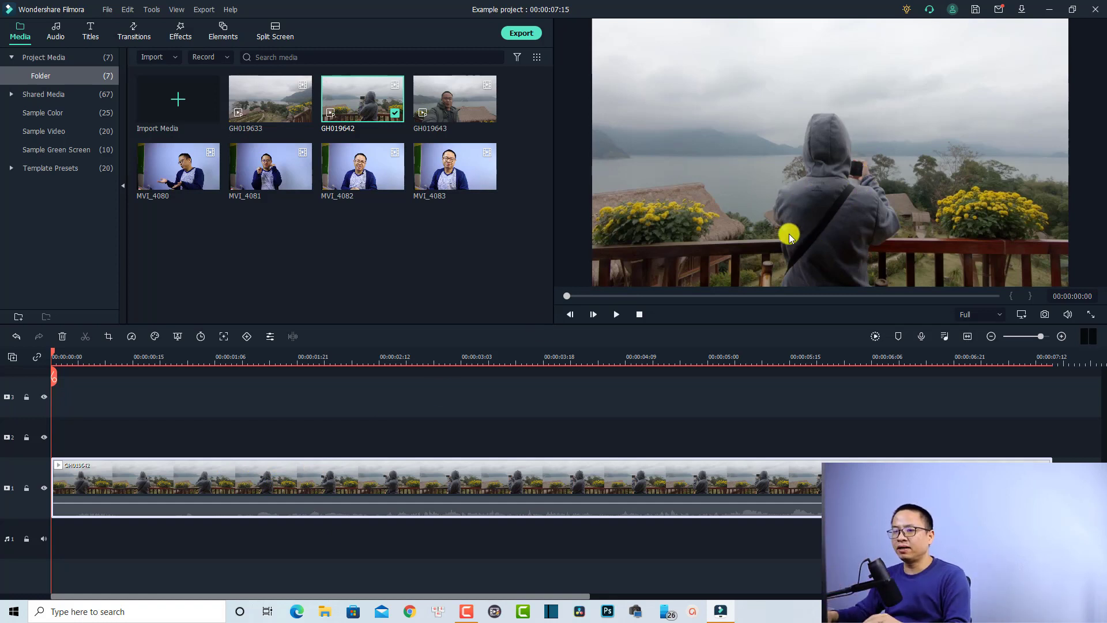
pyautogui.click(233, 427)
pyautogui.press('space')
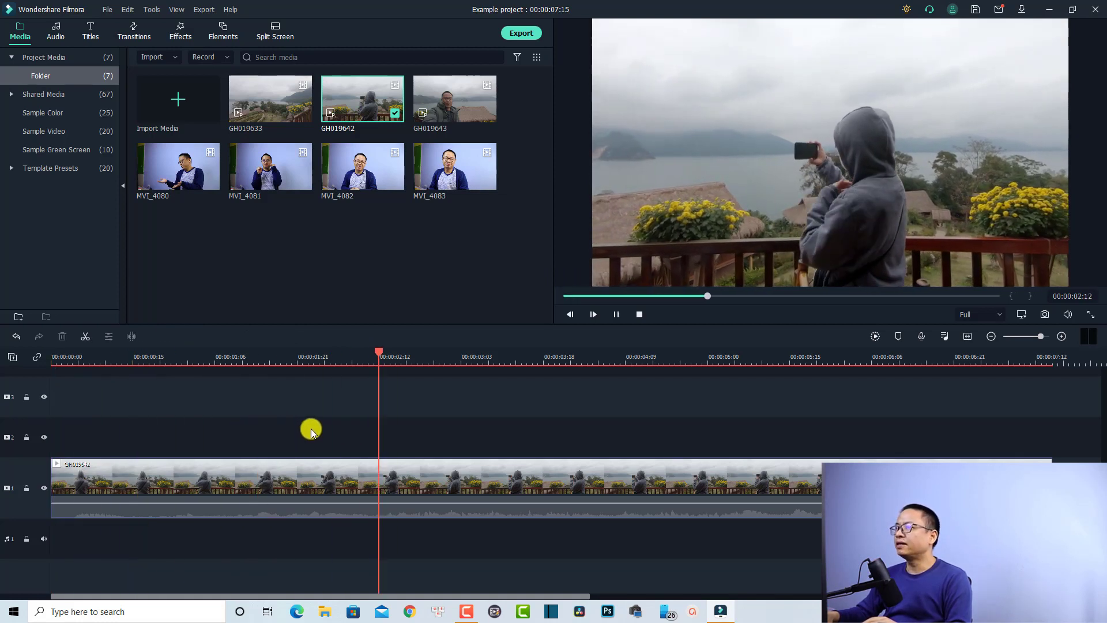
pyautogui.press('space')
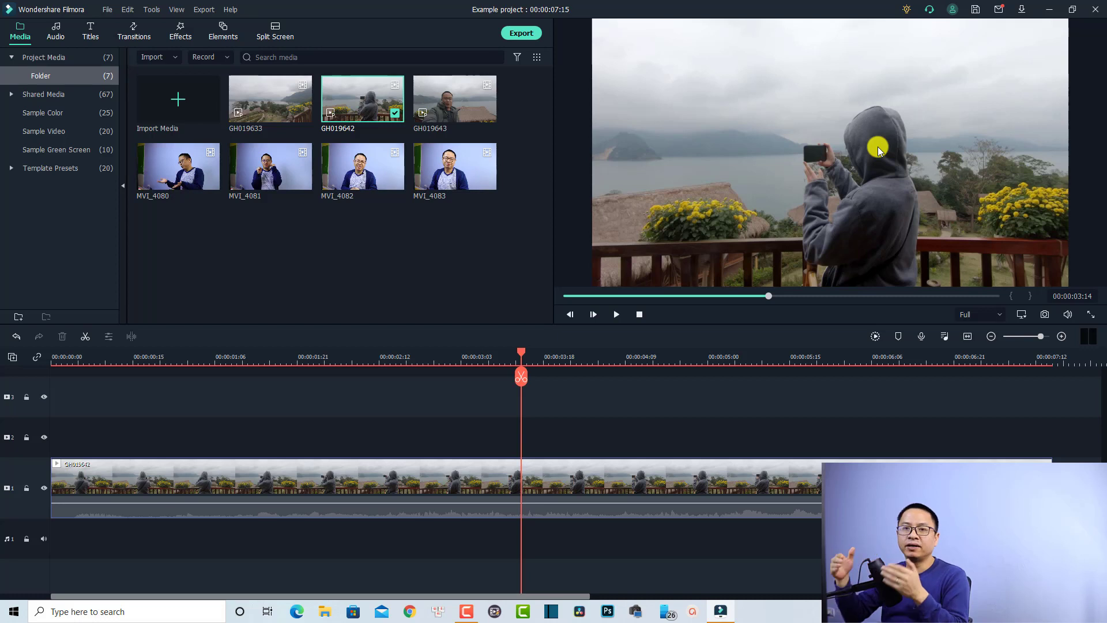
pyautogui.click(67, 356)
pyautogui.moveTo(64, 356); pyautogui.dragTo(45, 356)
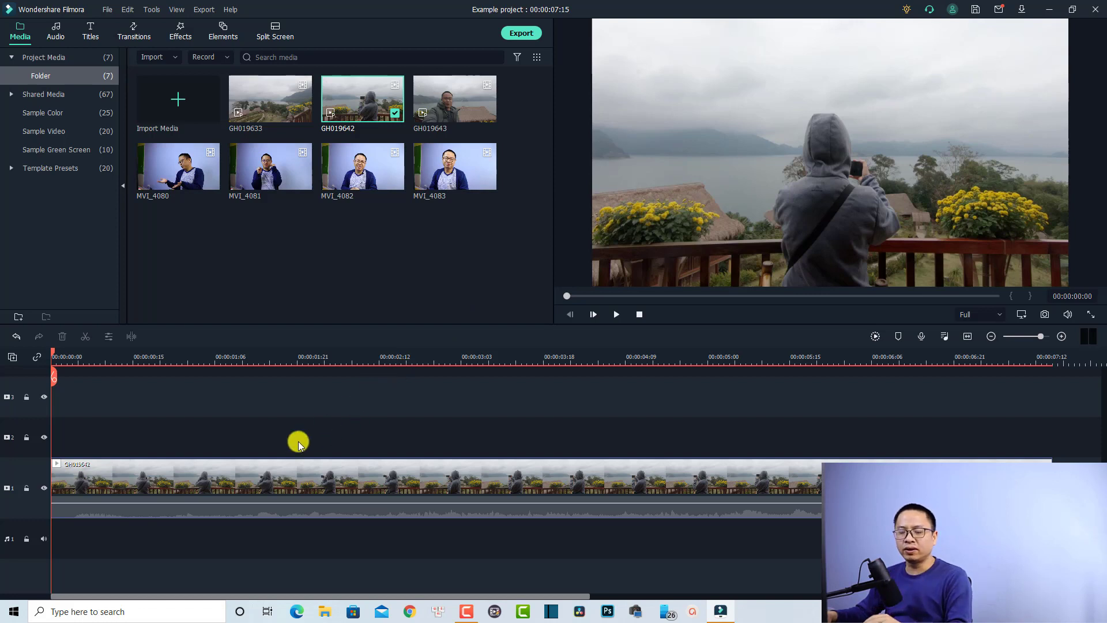
pyautogui.click(152, 476)
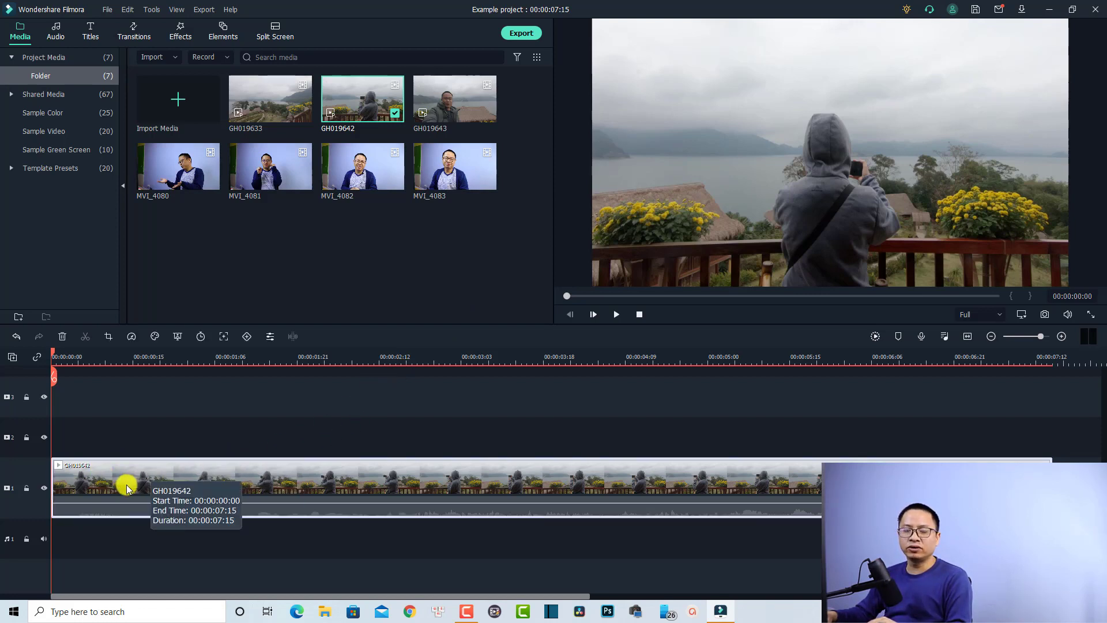
# Fit the motion-tracking box around the person's hood and track it through the whole GH019642 clip.
pyautogui.click(224, 336)
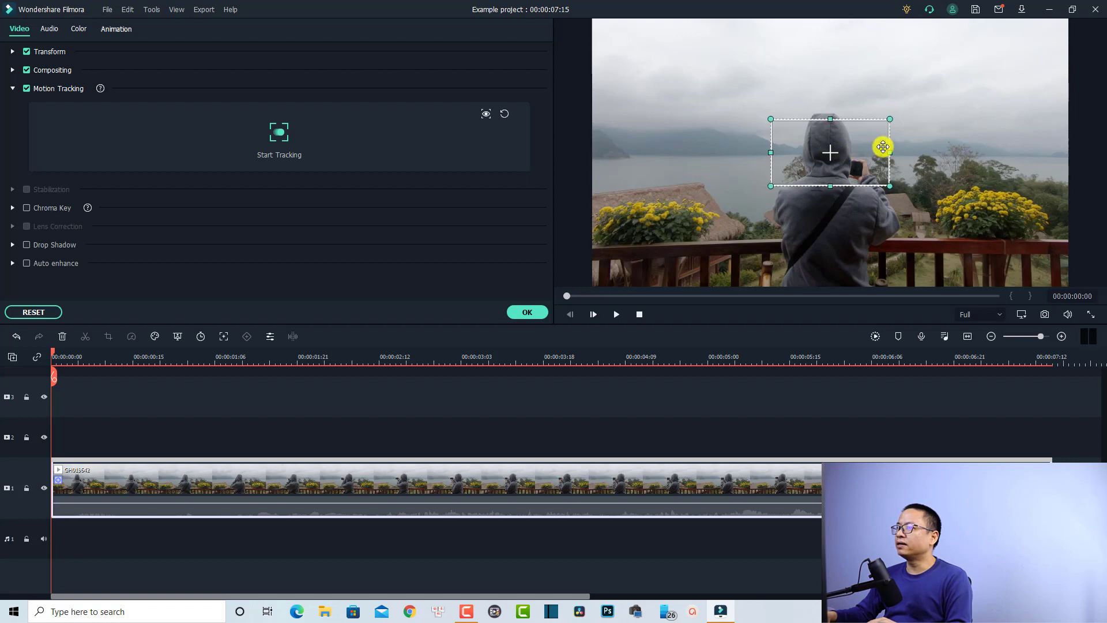
pyautogui.moveTo(890, 153); pyautogui.dragTo(829, 143)
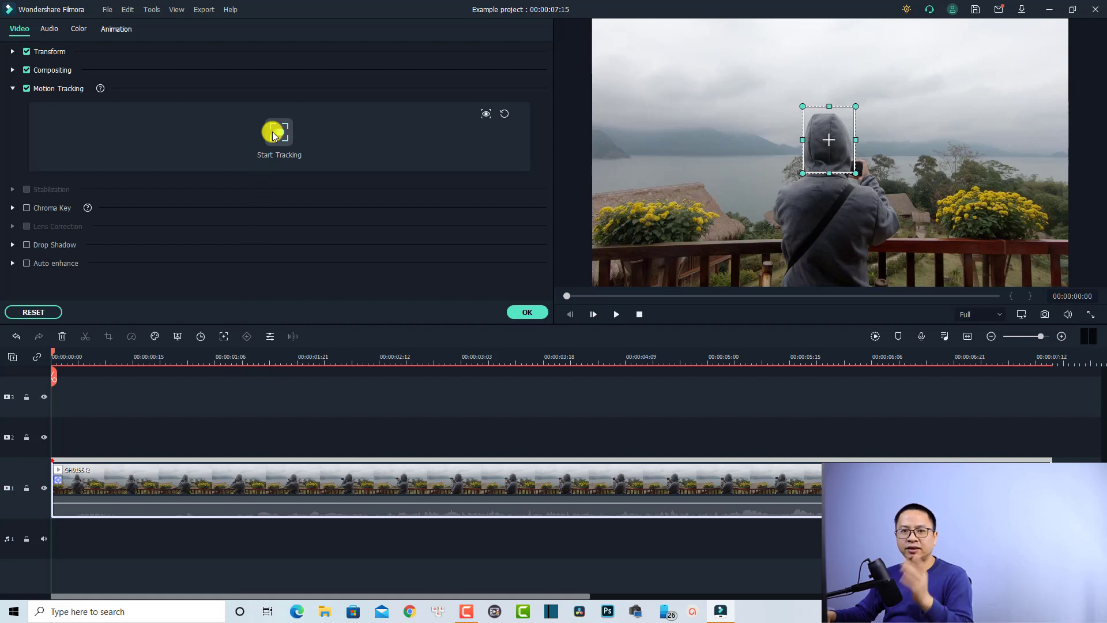
pyautogui.click(274, 134)
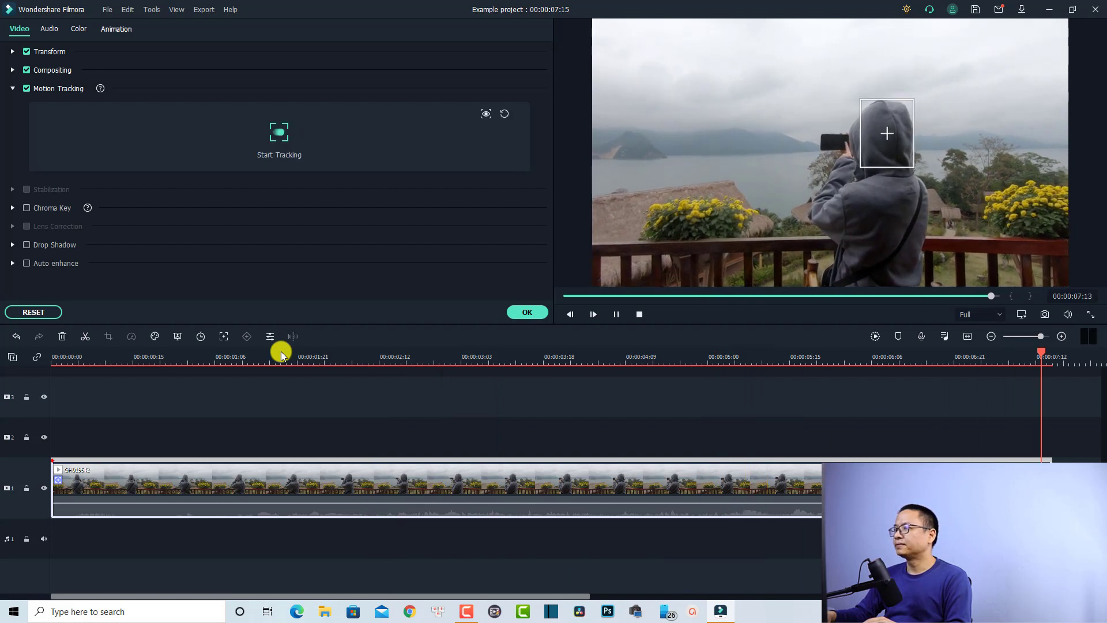
pyautogui.click(526, 313)
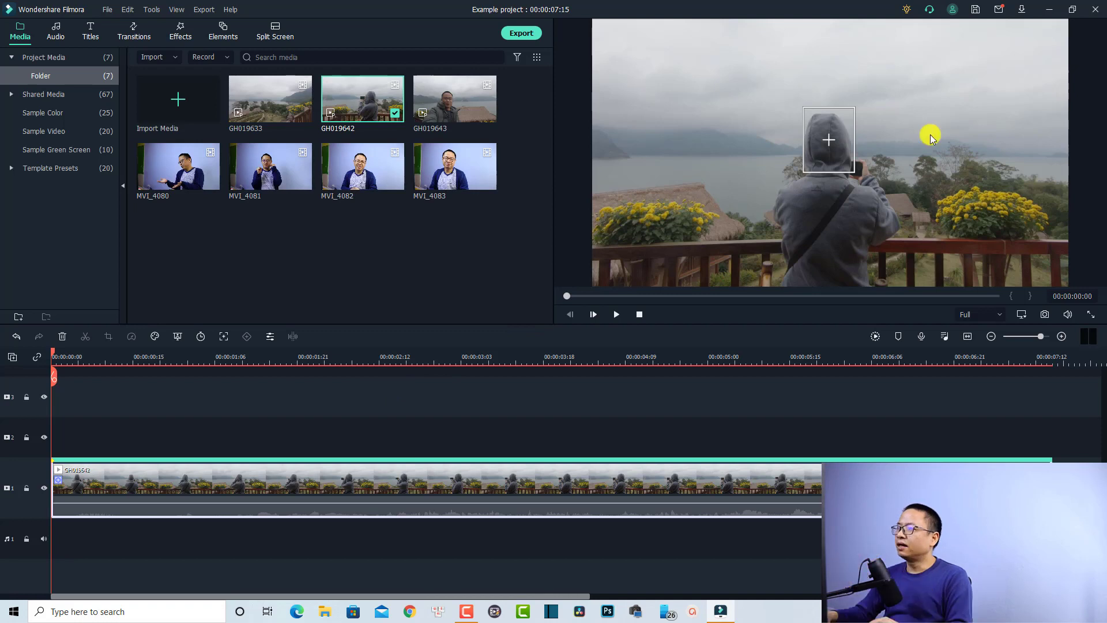
# Place the Basic Default Title on track 2 at 00:00:01:05 and open its text editor.
pyautogui.click(88, 33)
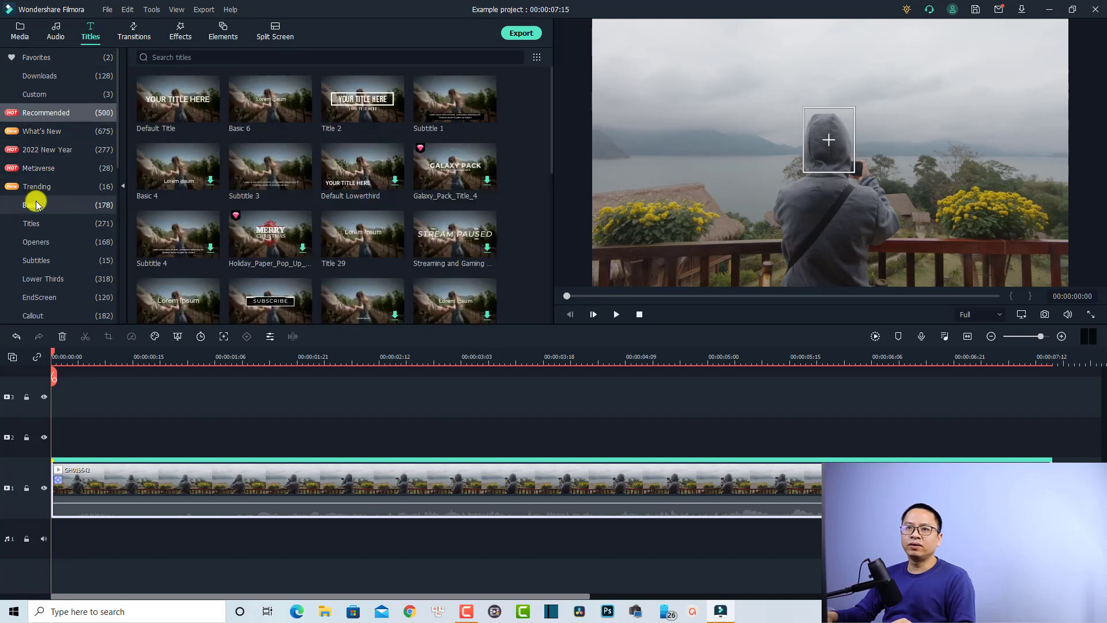
pyautogui.click(32, 207)
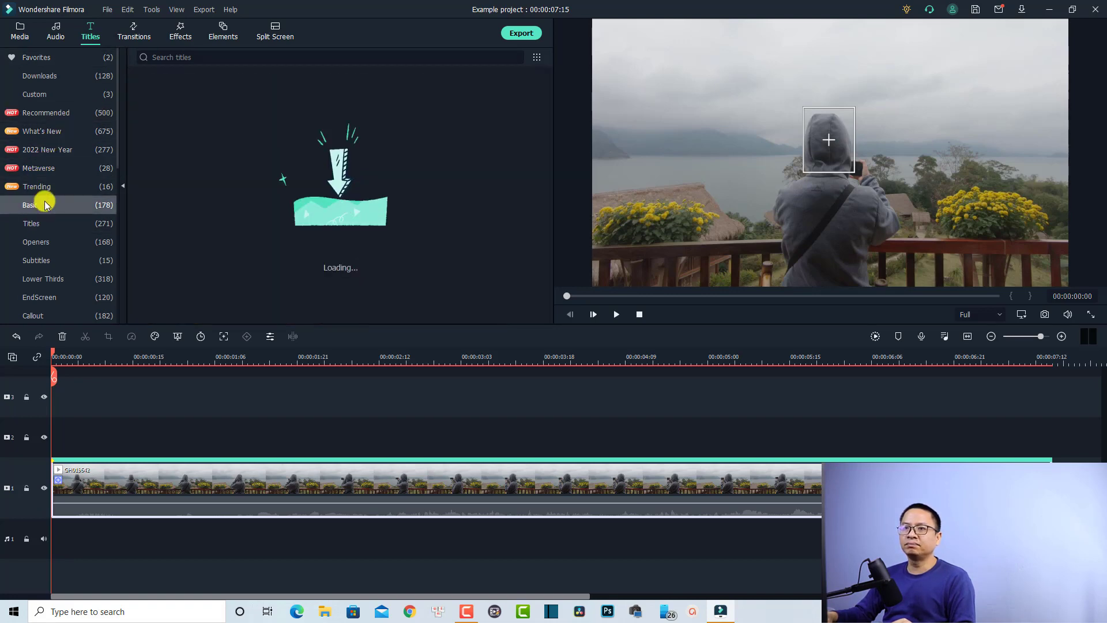
pyautogui.moveTo(158, 120)
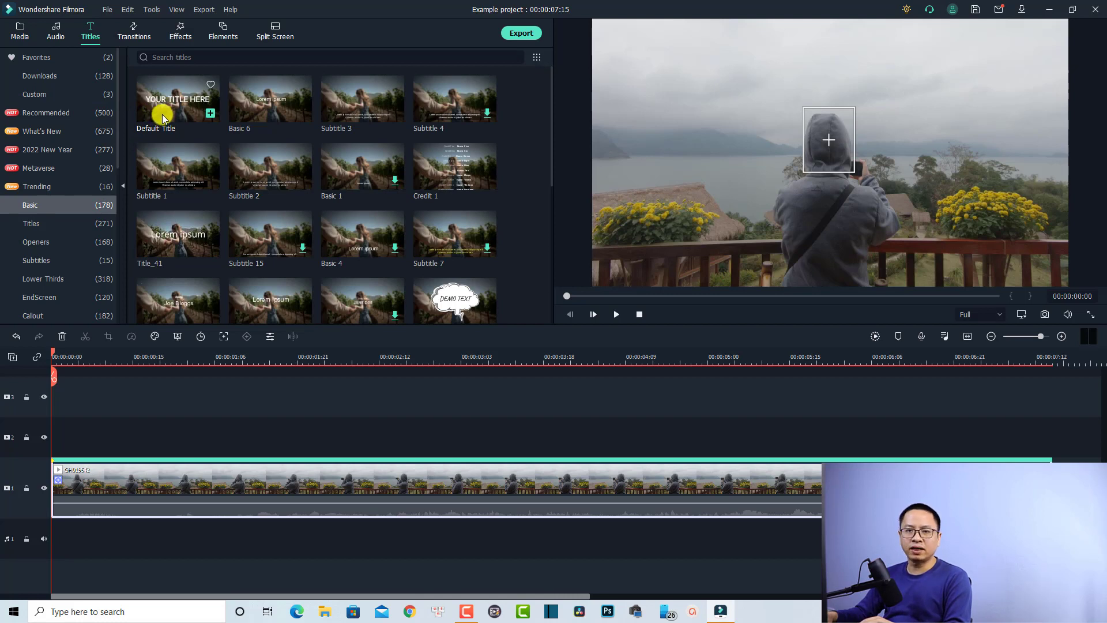
pyautogui.moveTo(161, 114); pyautogui.dragTo(210, 432)
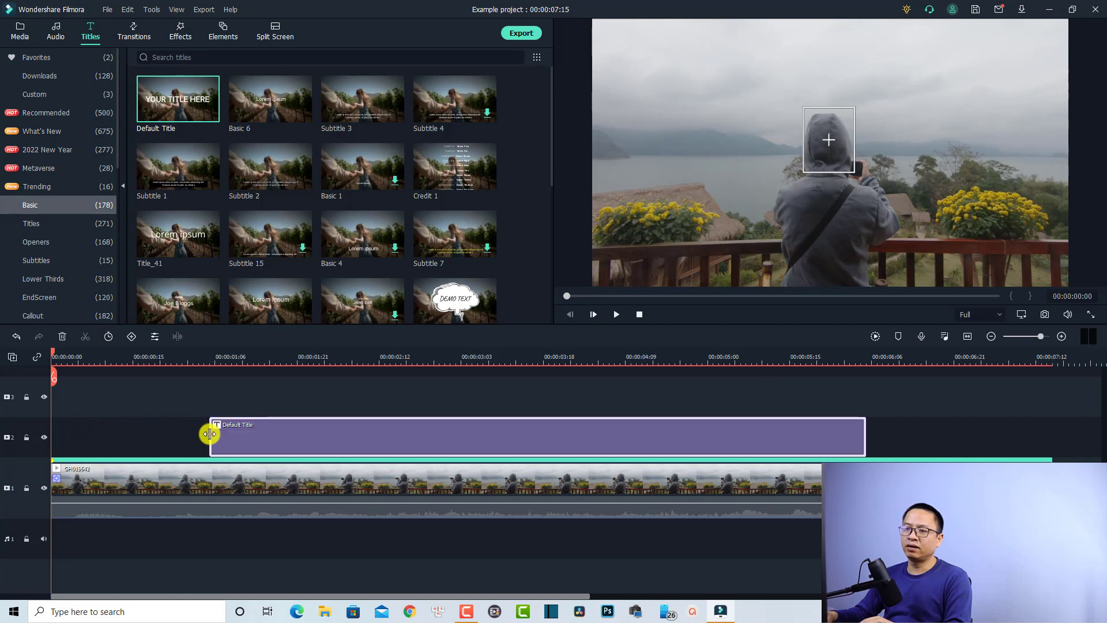
pyautogui.click(215, 361)
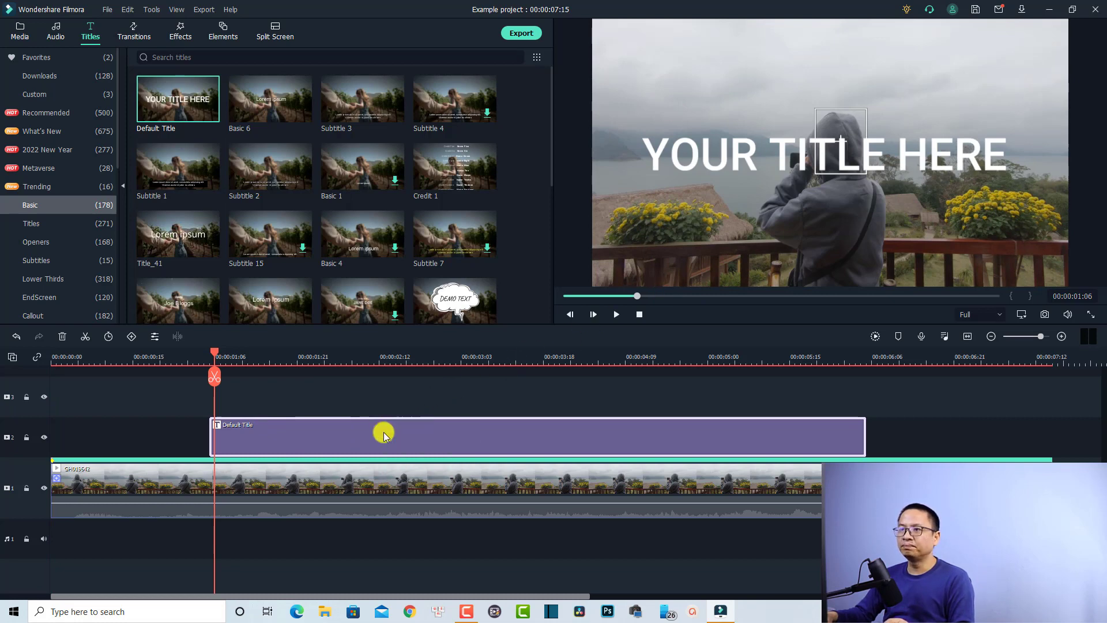
pyautogui.doubleClick(315, 437)
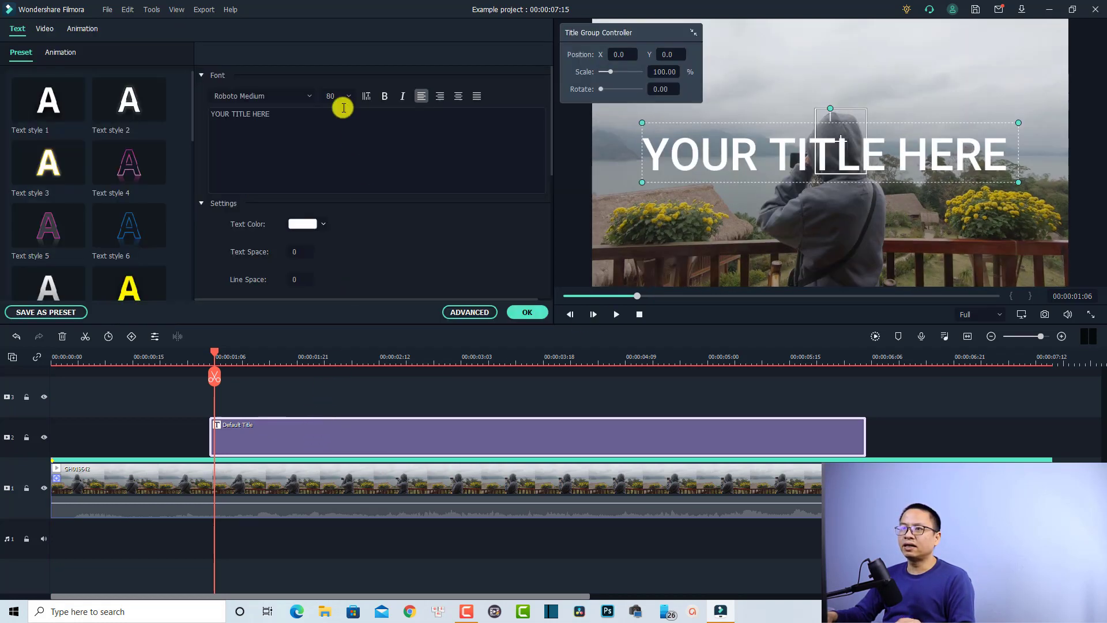
# Replace the 'YOUR TITLE HERE' placeholder with the person's first name and confirm it.
pyautogui.click(329, 135)
pyautogui.hotkey('ctrl', 'a')
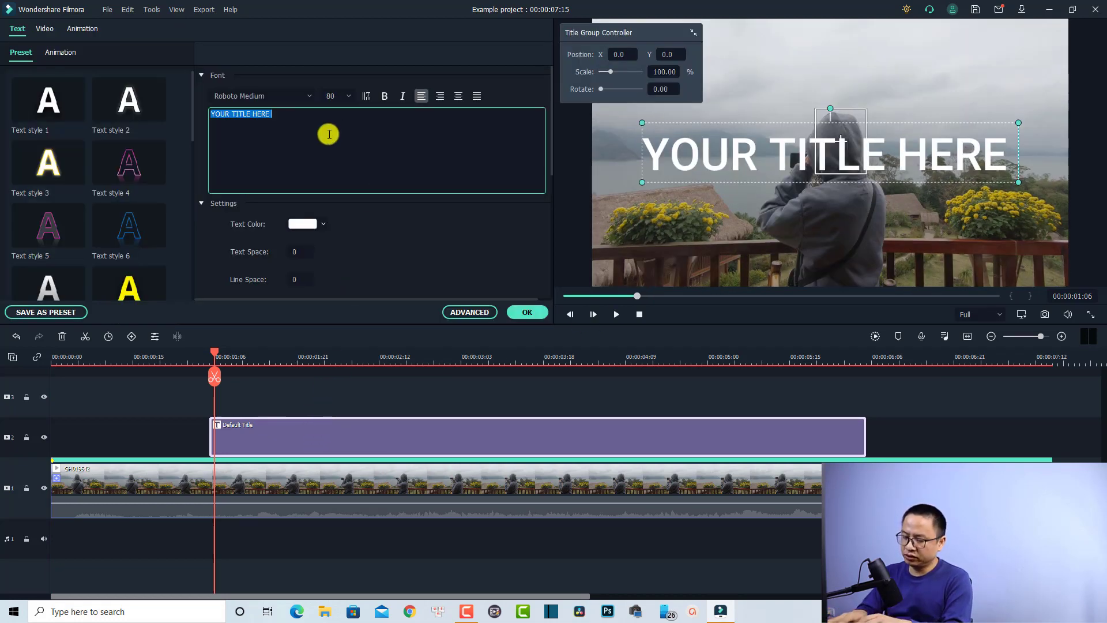
pyautogui.write('Jenny')
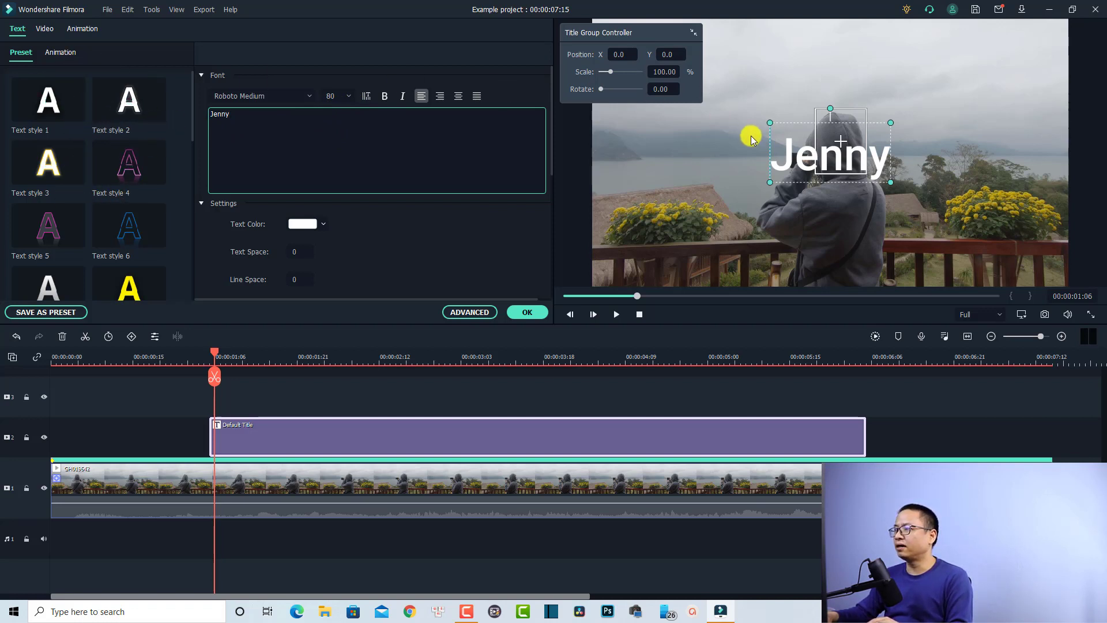
pyautogui.click(799, 192)
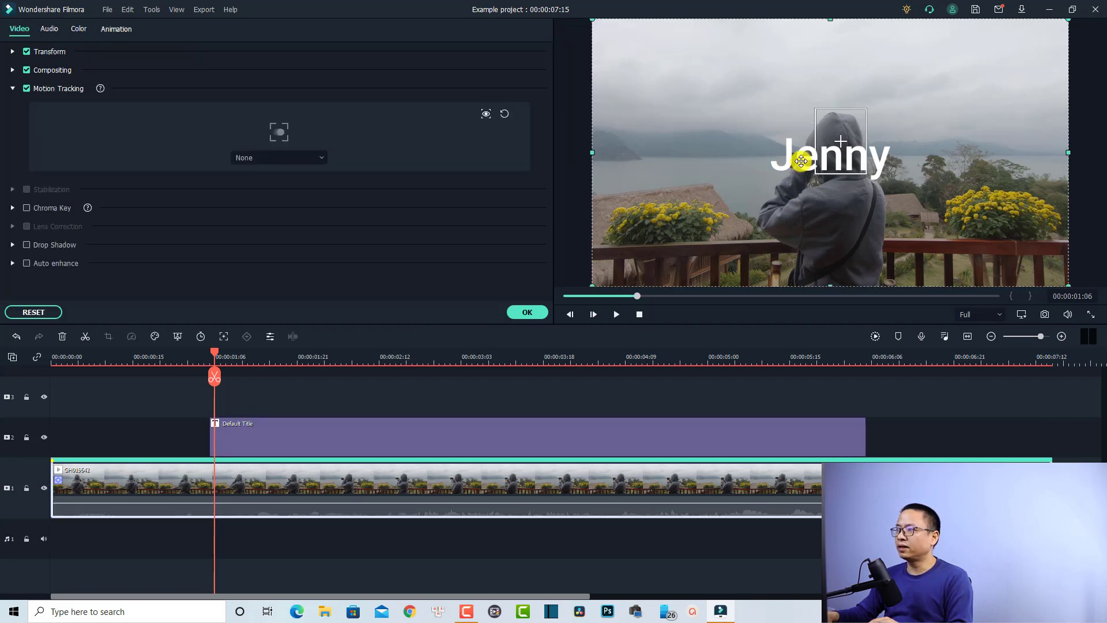
pyautogui.click(802, 161)
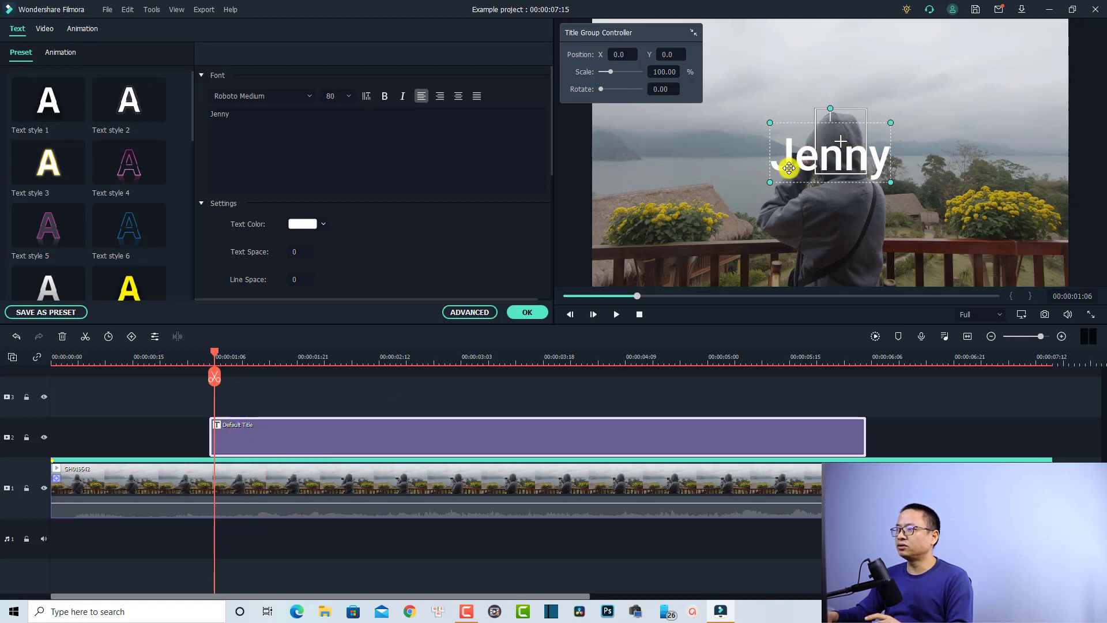
pyautogui.click(527, 311)
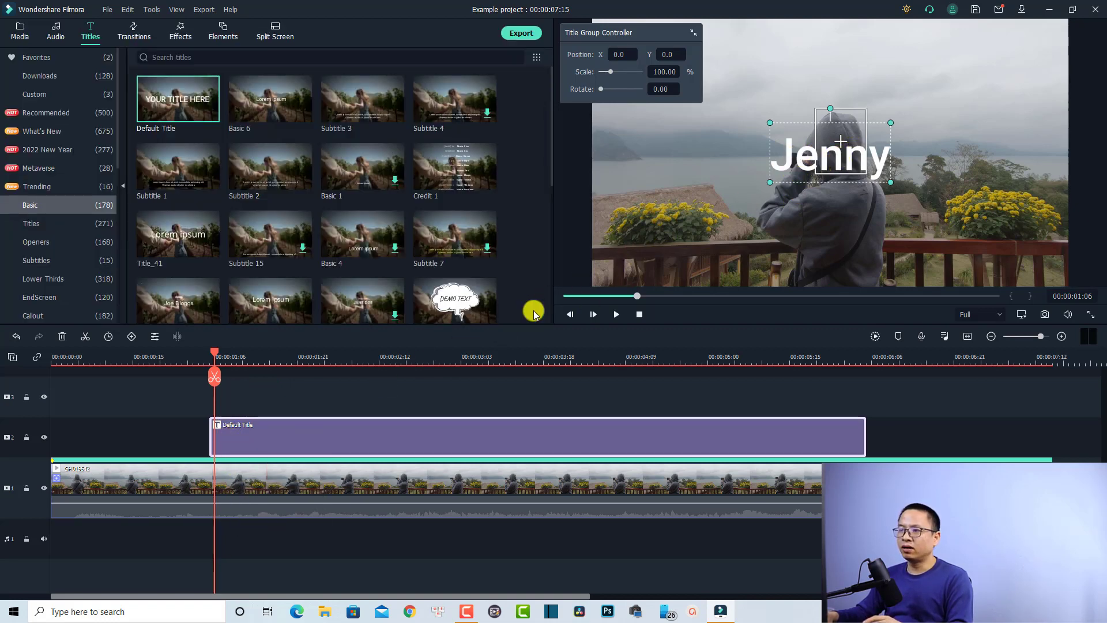
# Link the Default Title to the clip's hood motion track, positioned up and right of the hood.
pyautogui.click(254, 481)
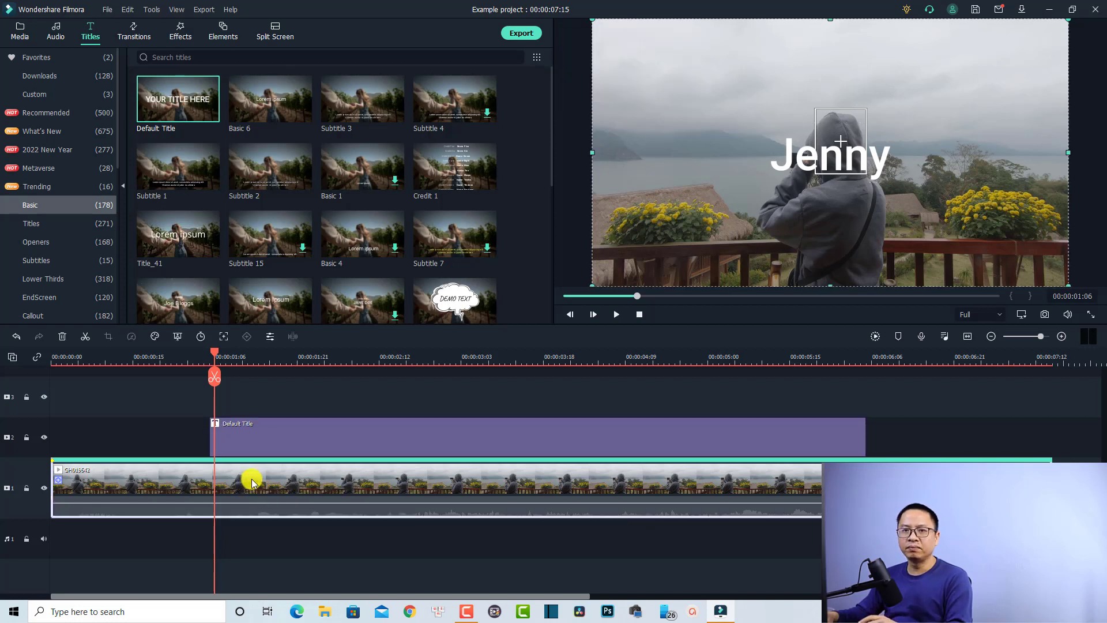
pyautogui.doubleClick(252, 481)
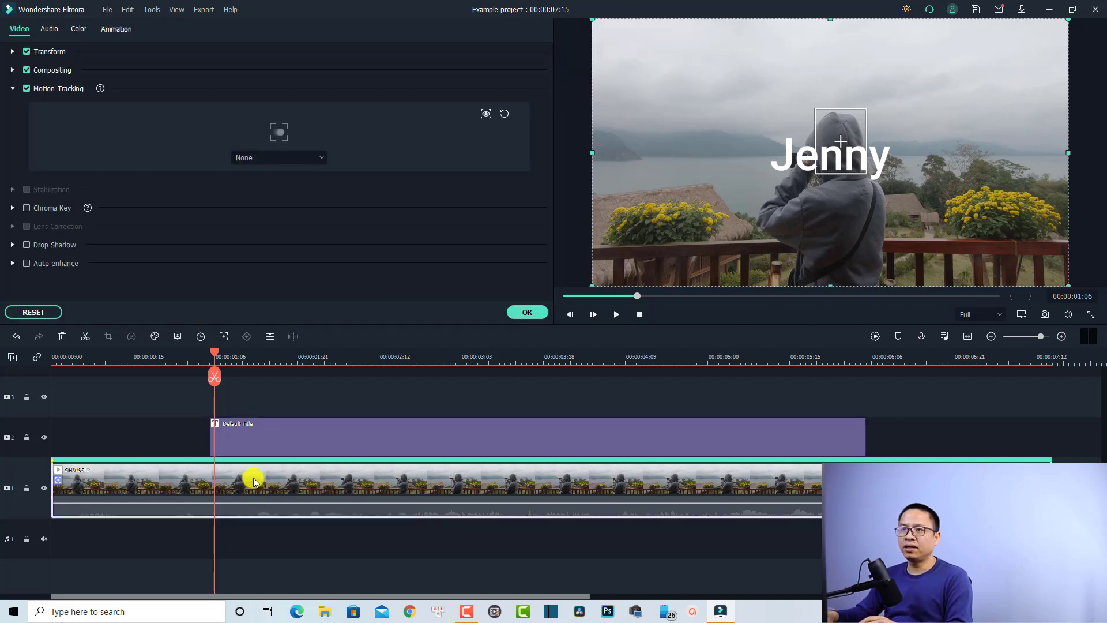
pyautogui.click(320, 161)
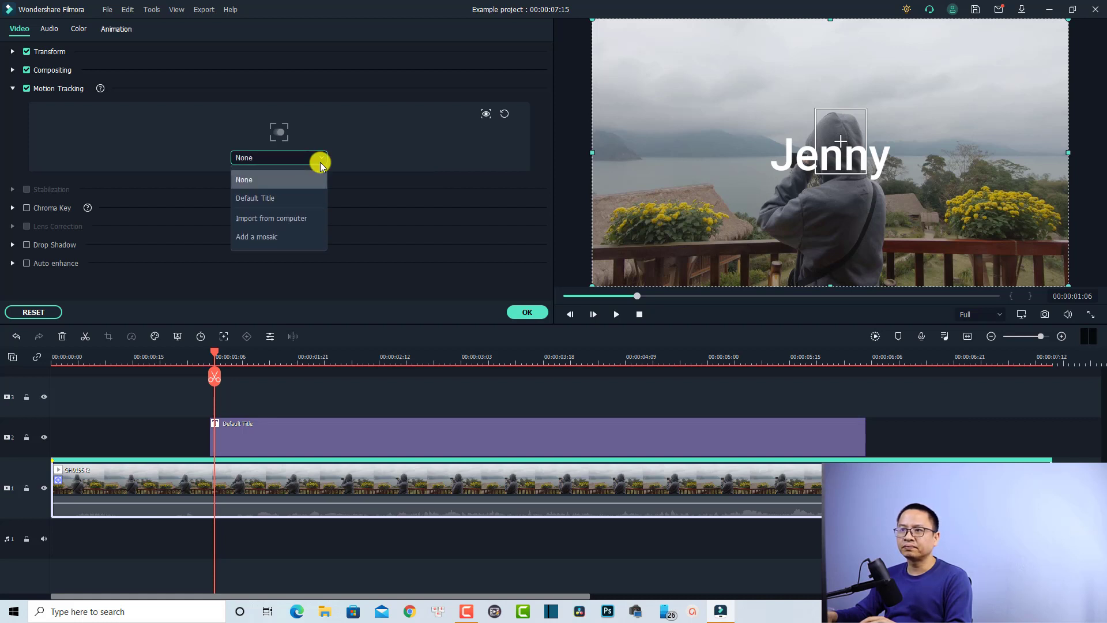
pyautogui.click(256, 199)
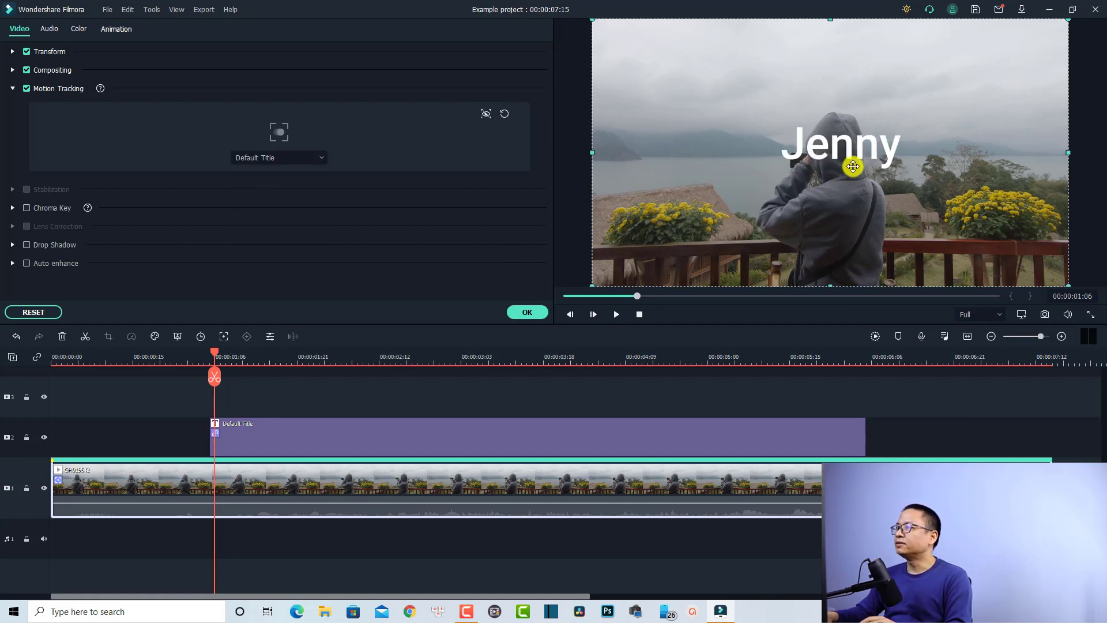
pyautogui.moveTo(844, 152); pyautogui.dragTo(923, 96)
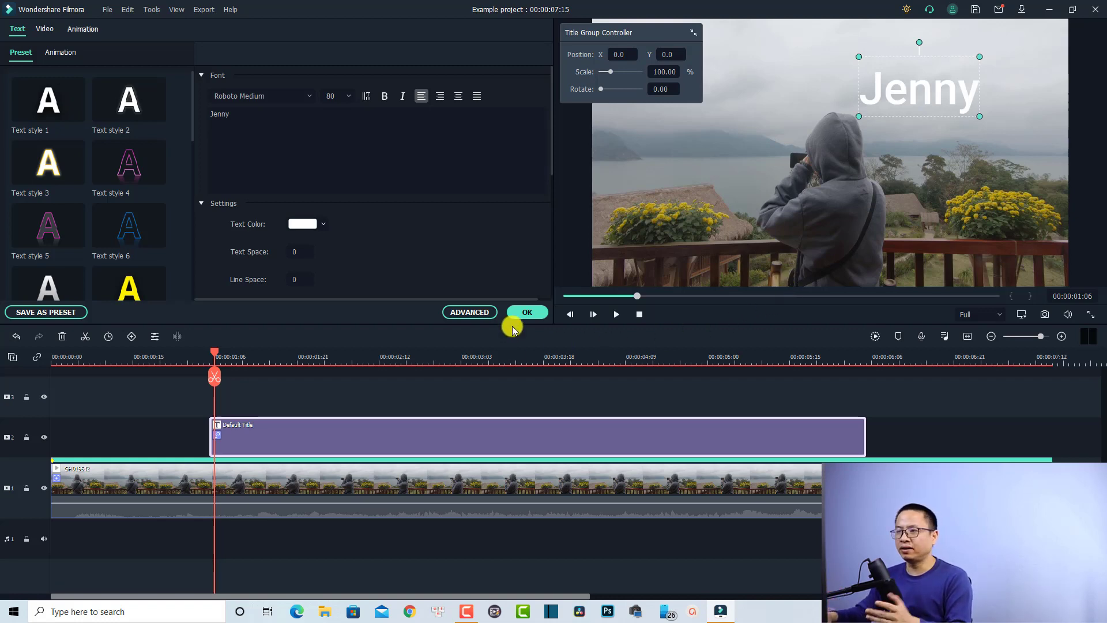
pyautogui.click(526, 312)
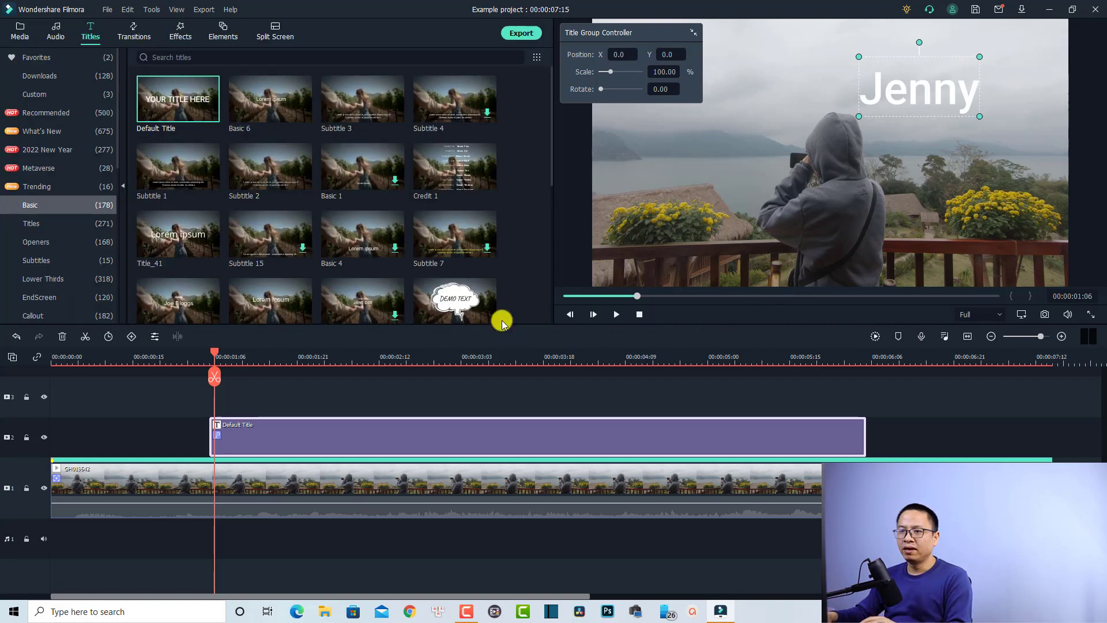
pyautogui.click(166, 362)
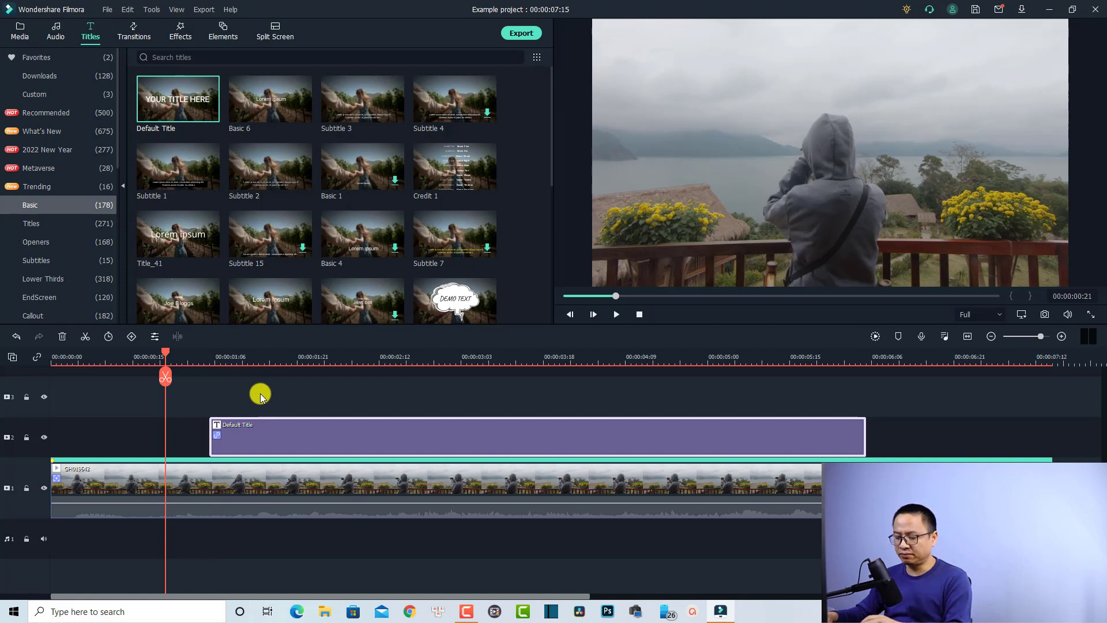
pyautogui.press('space')
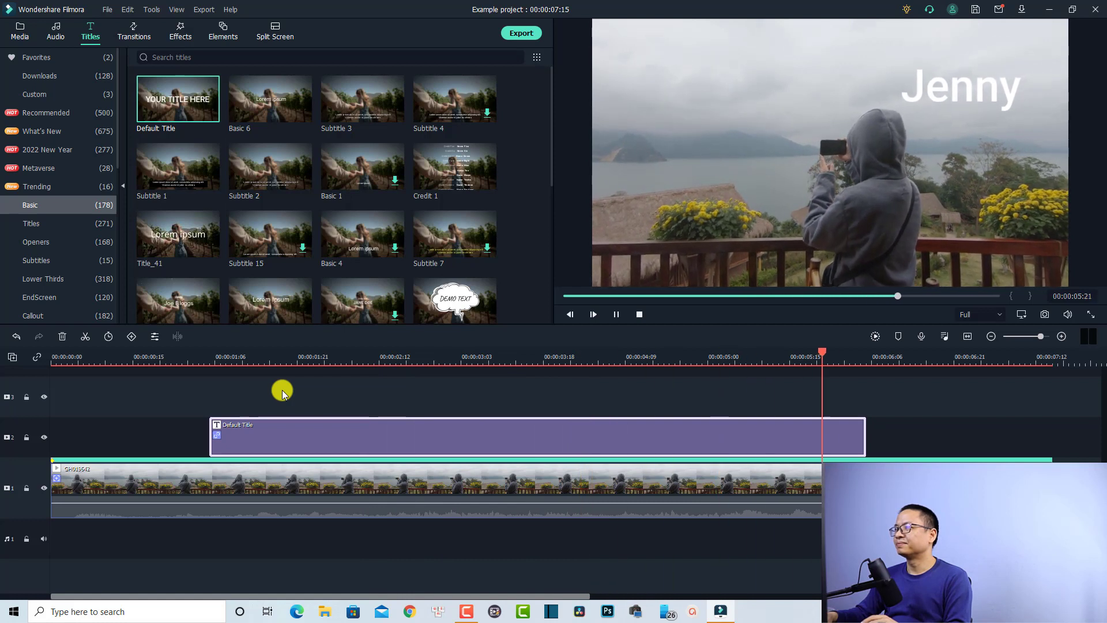
pyautogui.press('space')
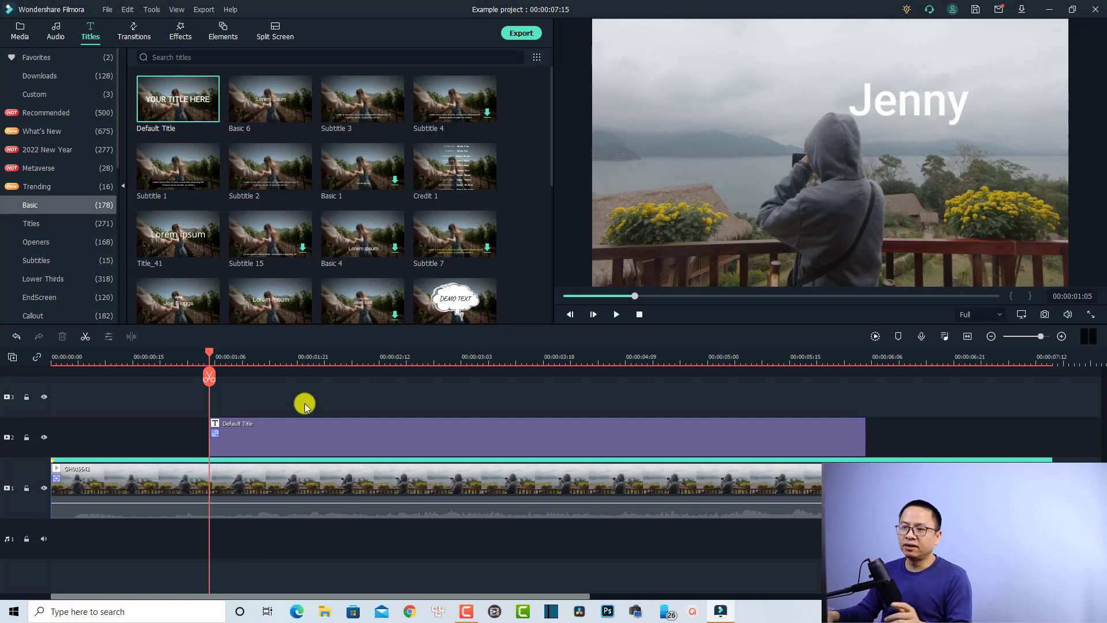
# Delete the name title and drop a new Default Title on track 2 at 00:00:01:05.
pyautogui.click(240, 438)
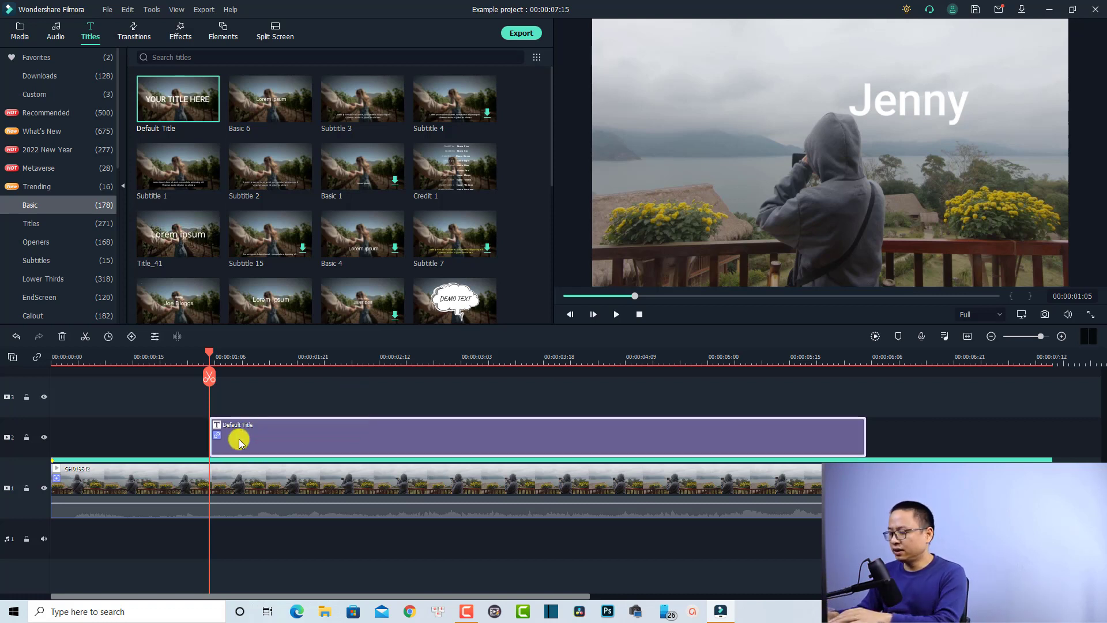
pyautogui.press('Delete')
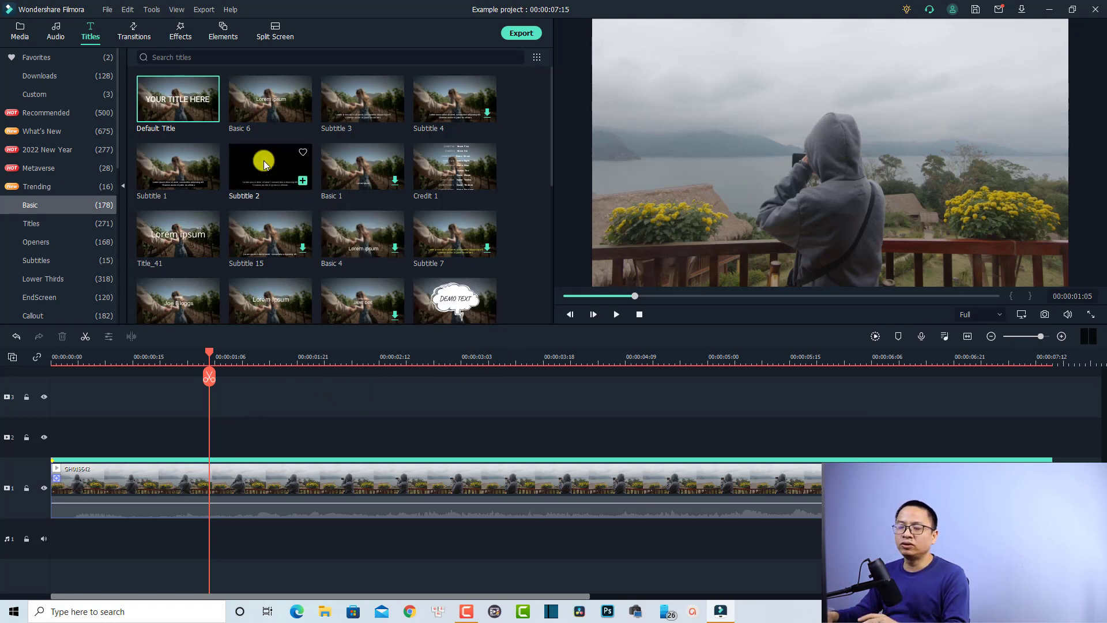
pyautogui.moveTo(158, 112); pyautogui.dragTo(196, 439)
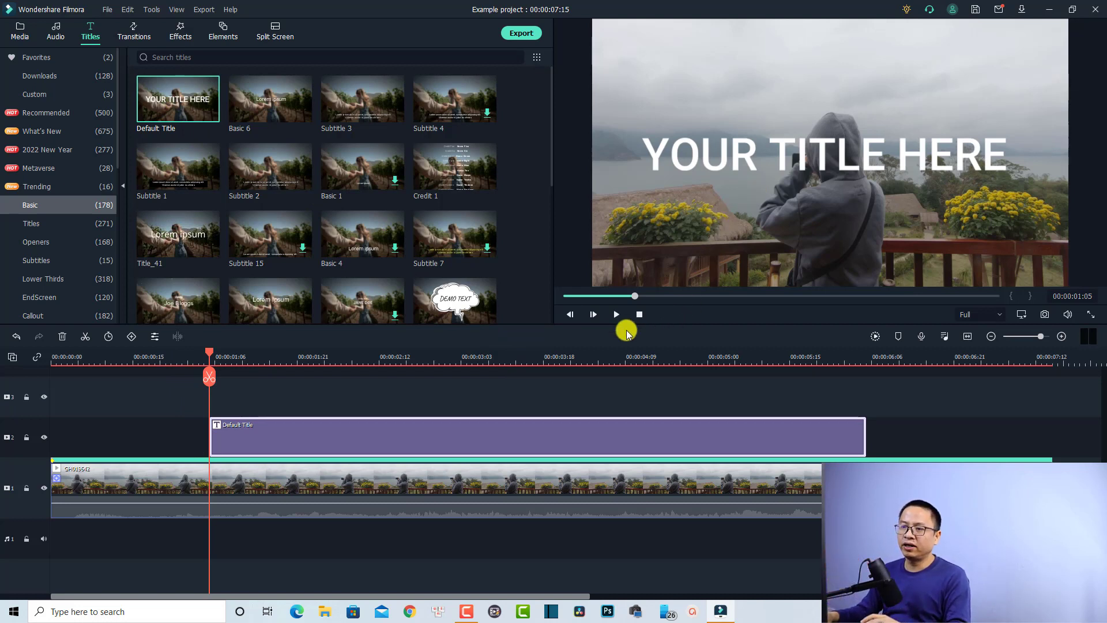
# Change the new title's text to 'Vlog #1' and select the title clip.
pyautogui.doubleClick(331, 435)
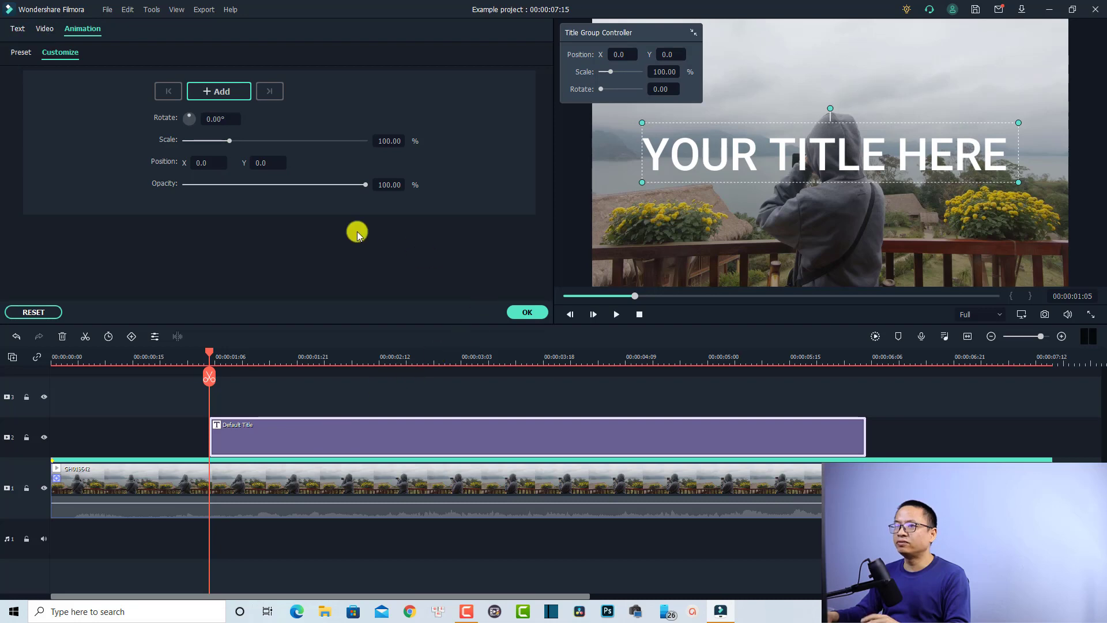
pyautogui.click(527, 312)
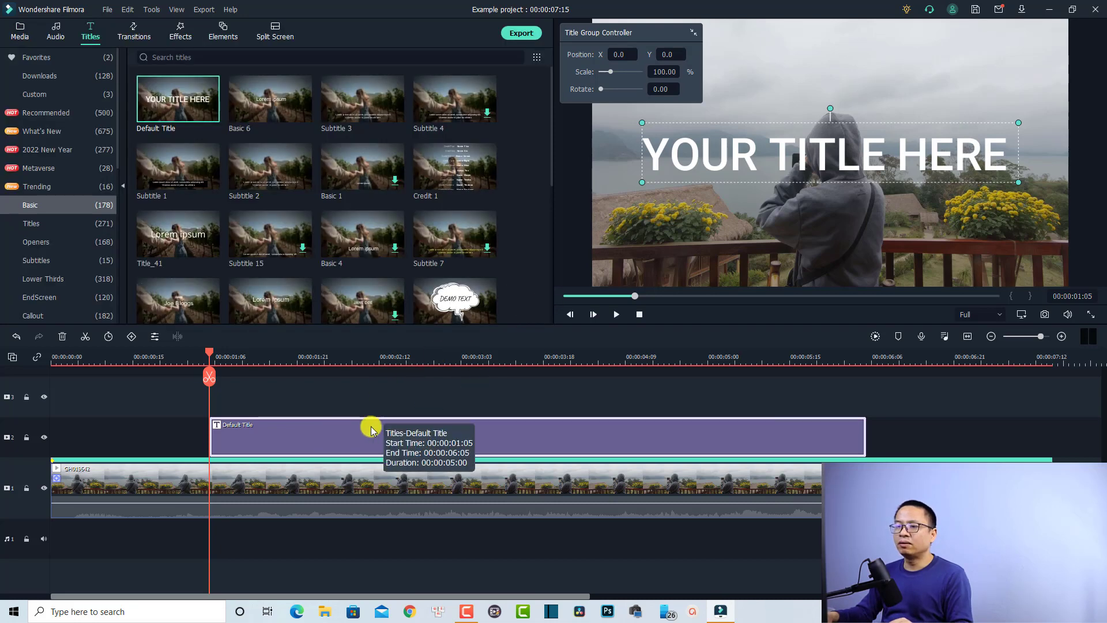
pyautogui.doubleClick(363, 432)
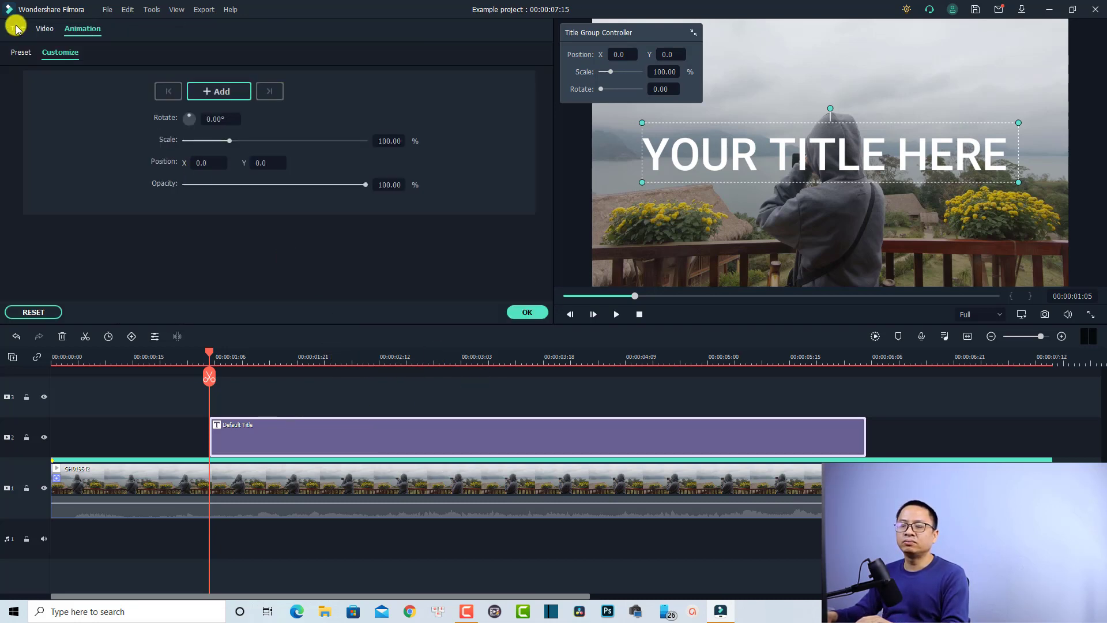
pyautogui.click(17, 28)
pyautogui.click(299, 154)
pyautogui.hotkey('ctrl', 'a')
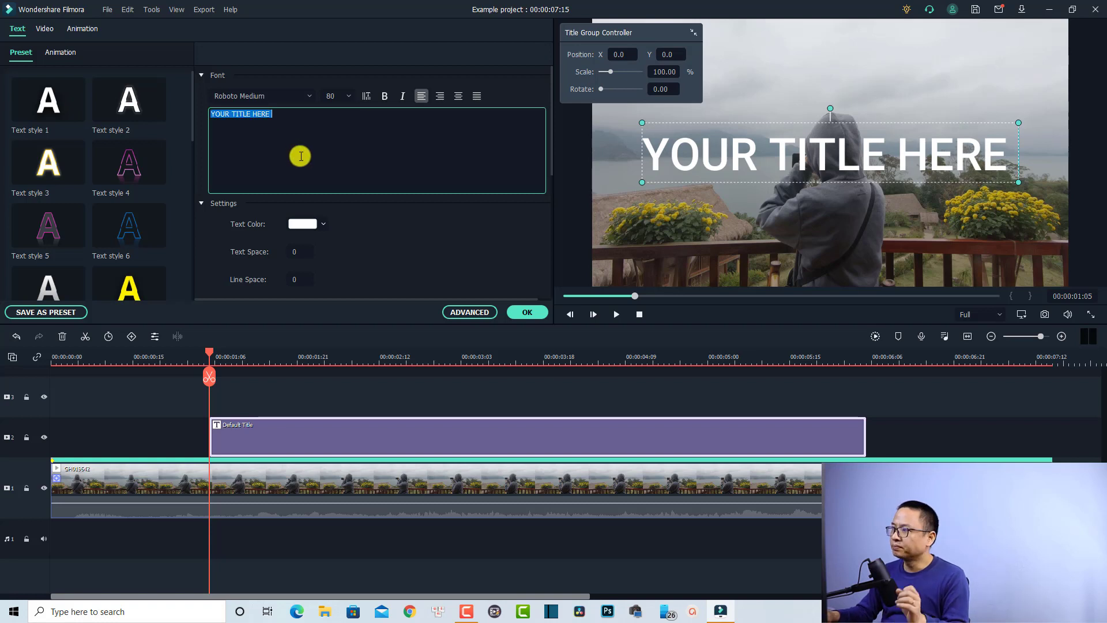
pyautogui.write('Vlo')
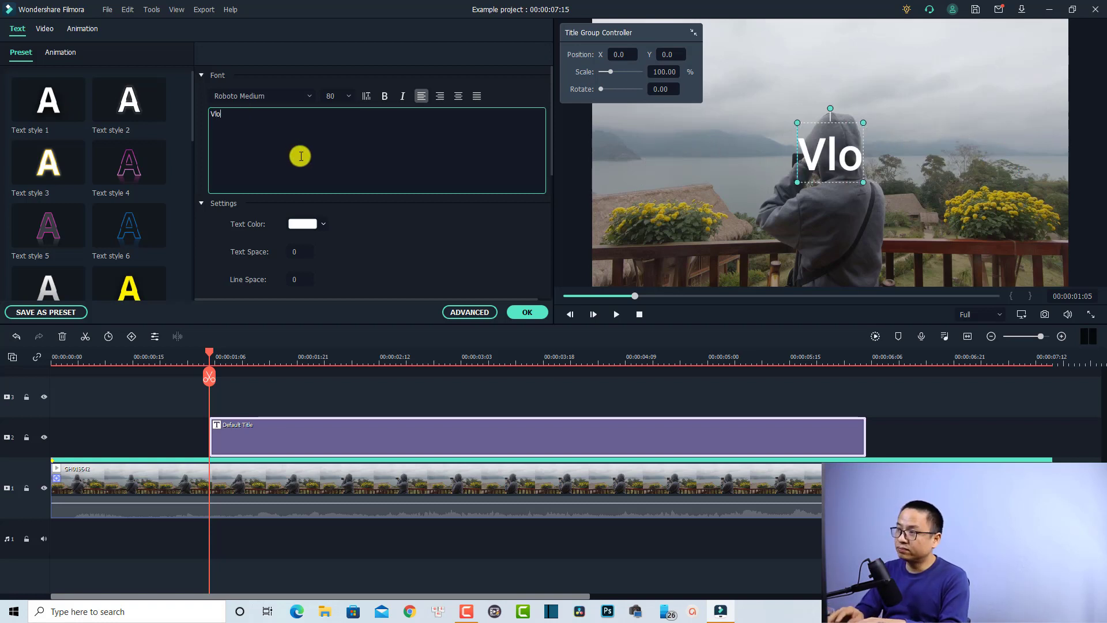
pyautogui.write('g #1')
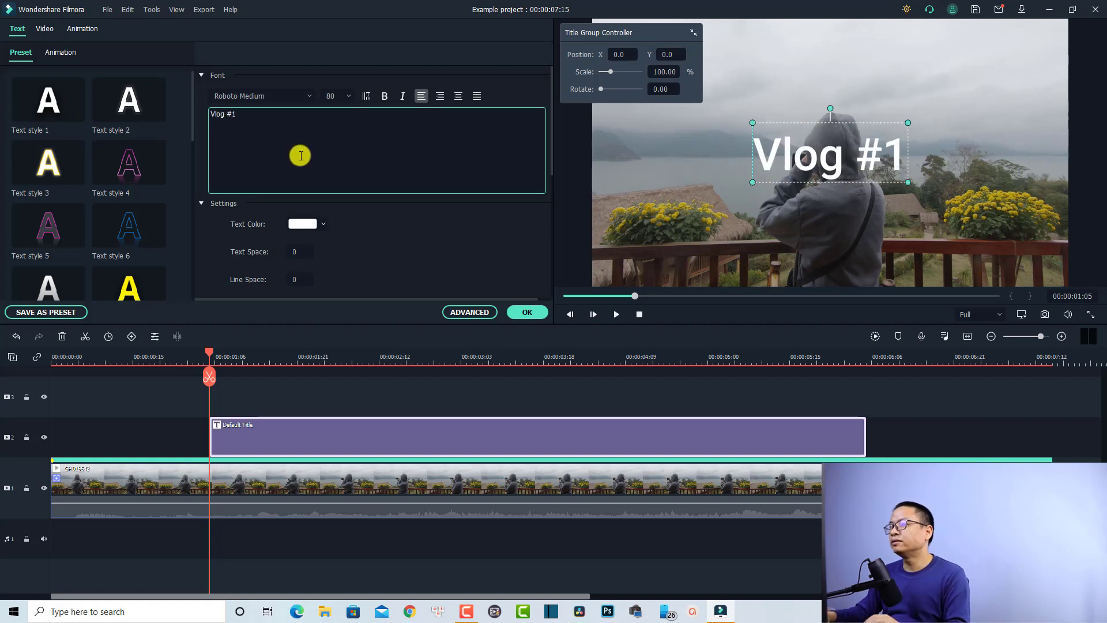
pyautogui.click(519, 388)
pyautogui.click(527, 312)
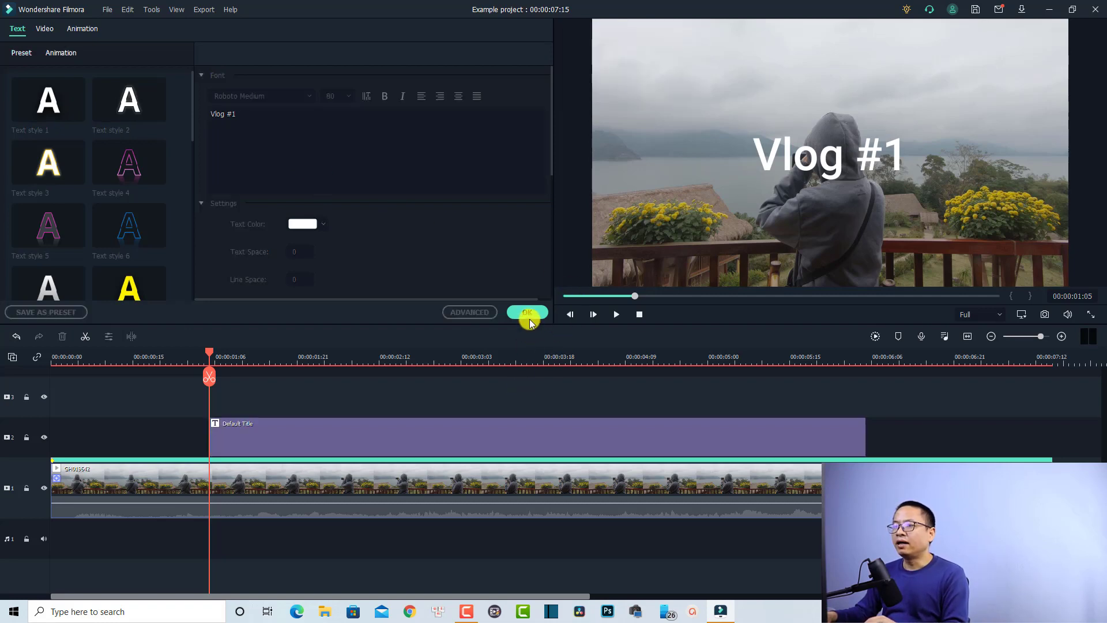
pyautogui.click(289, 438)
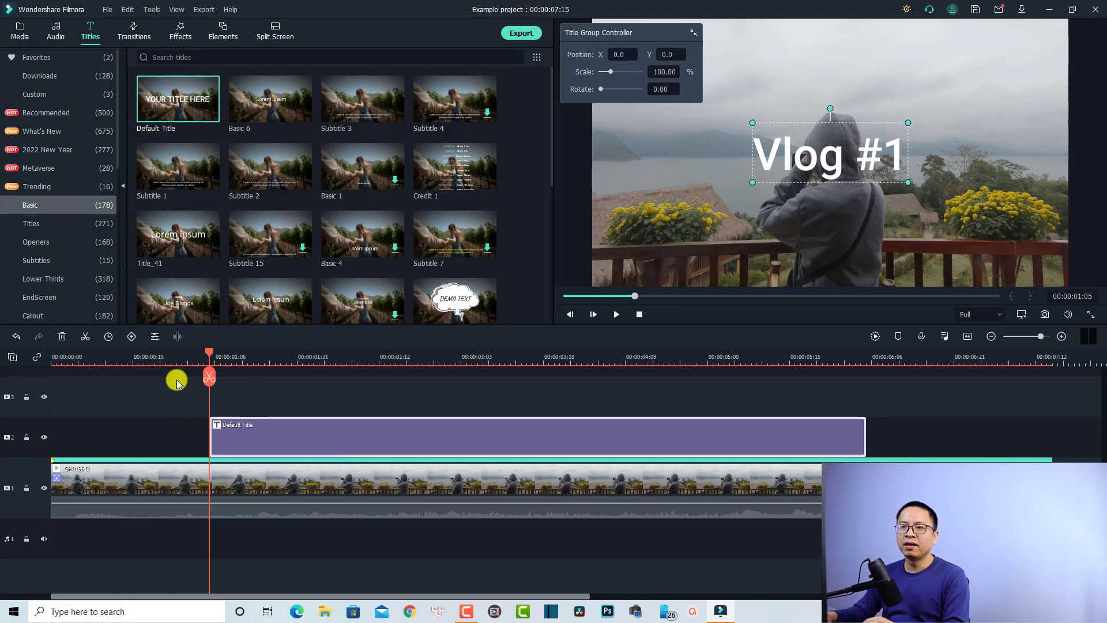
# Keyframe the title's opacity from 0 at its start to 100 at 00:00:01:11.
pyautogui.click(132, 338)
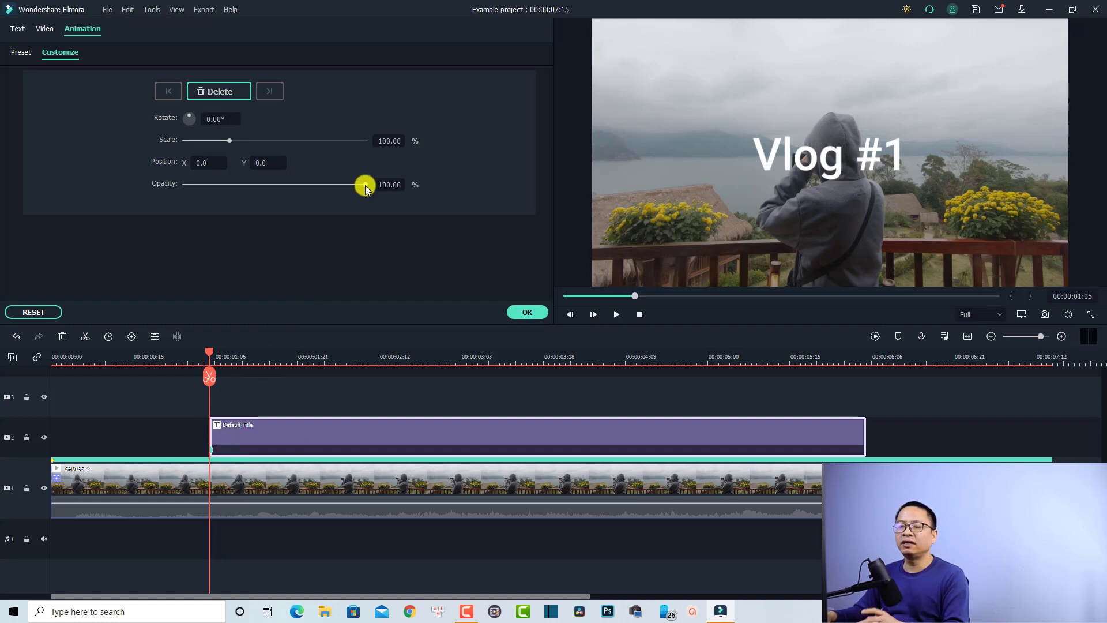
pyautogui.moveTo(365, 185); pyautogui.dragTo(173, 185)
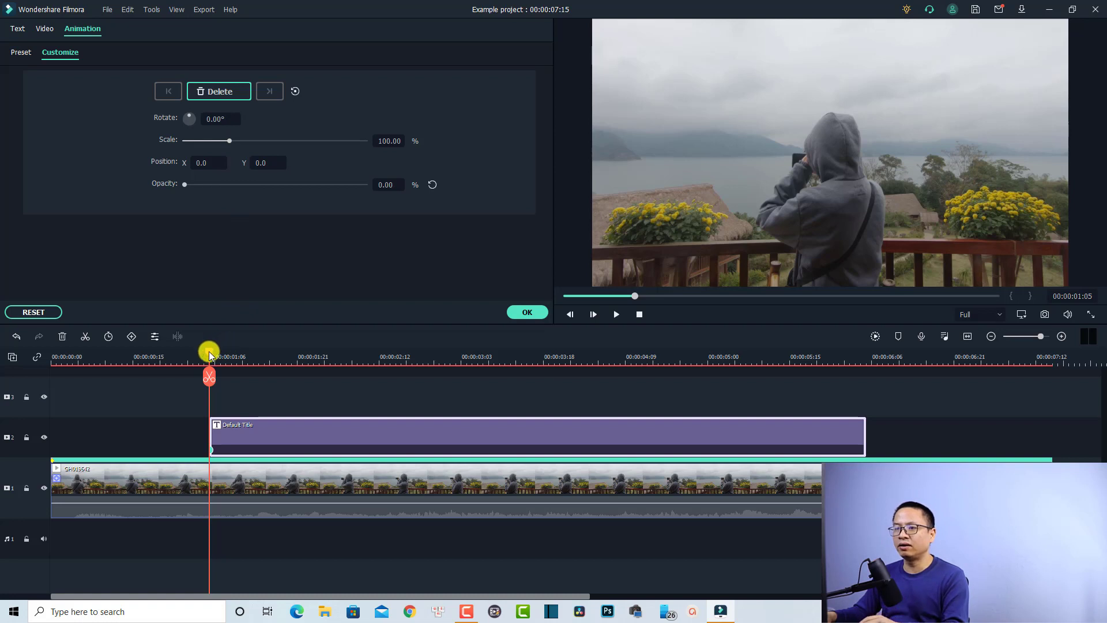
pyautogui.moveTo(210, 355); pyautogui.dragTo(236, 361)
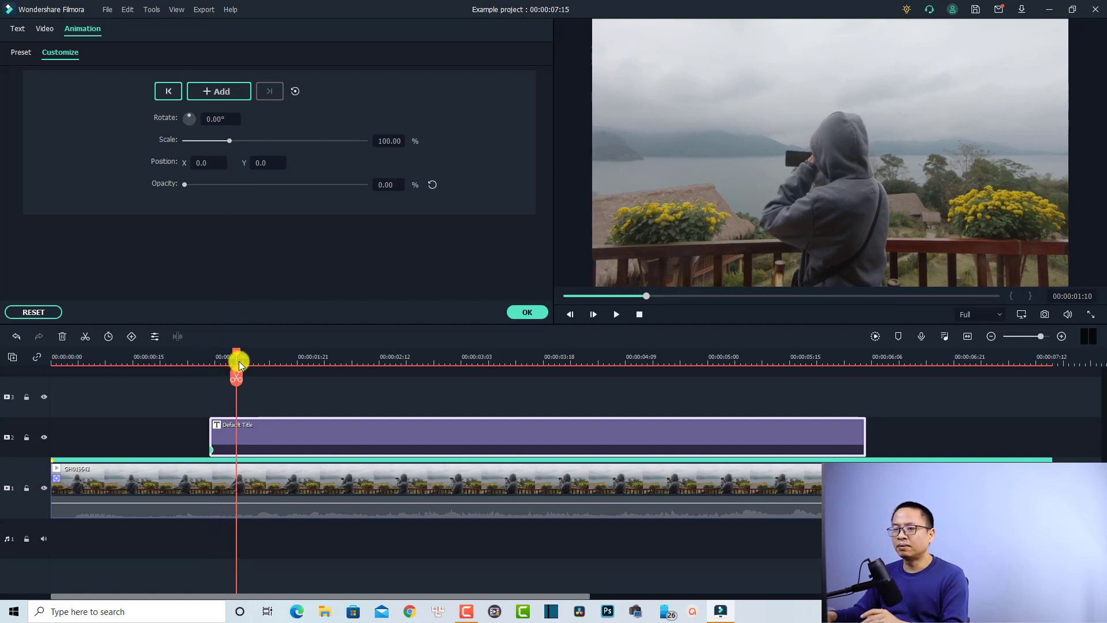
pyautogui.moveTo(239, 361); pyautogui.dragTo(245, 362)
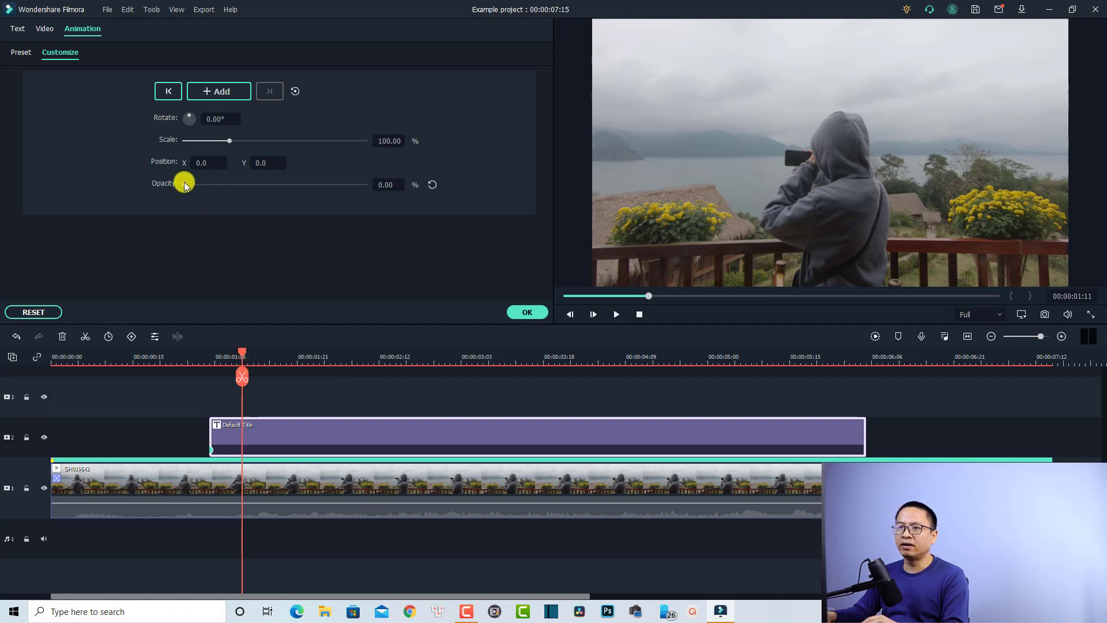
pyautogui.moveTo(185, 185); pyautogui.dragTo(385, 186)
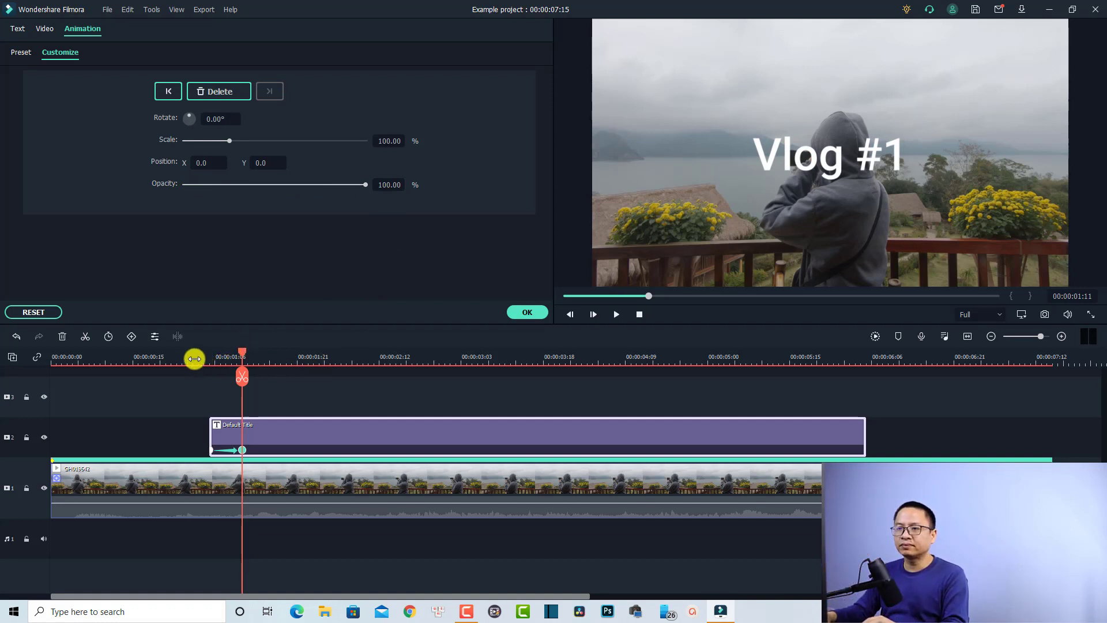
# Stretch the fade-in so its full-opacity keyframe sits near 00:00:01:23, then preview it.
pyautogui.click(518, 313)
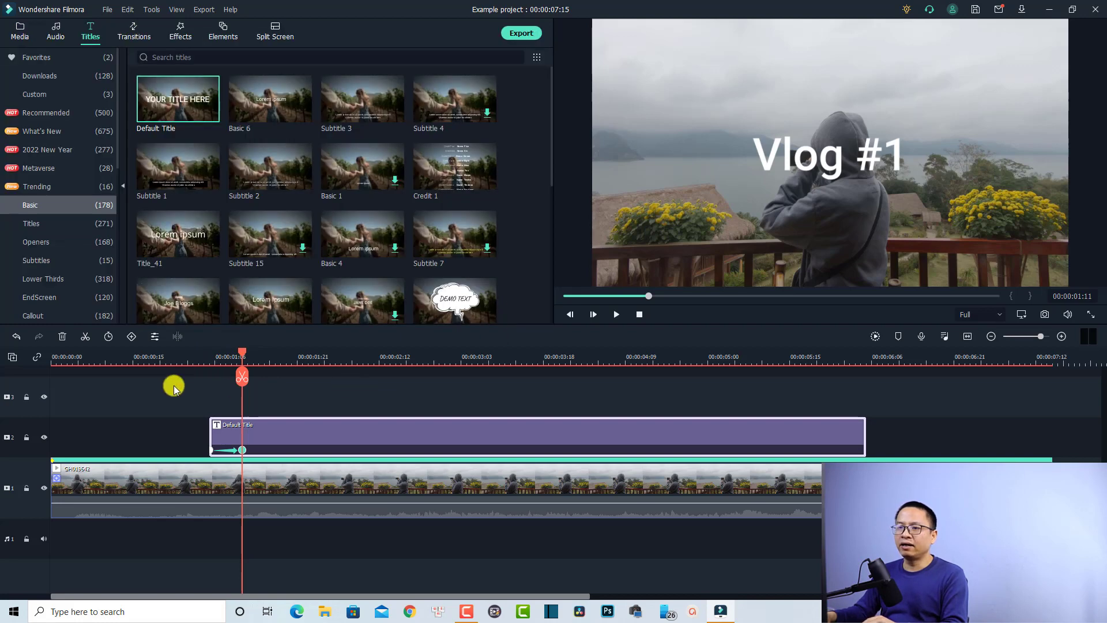
pyautogui.click(176, 363)
pyautogui.click(280, 391)
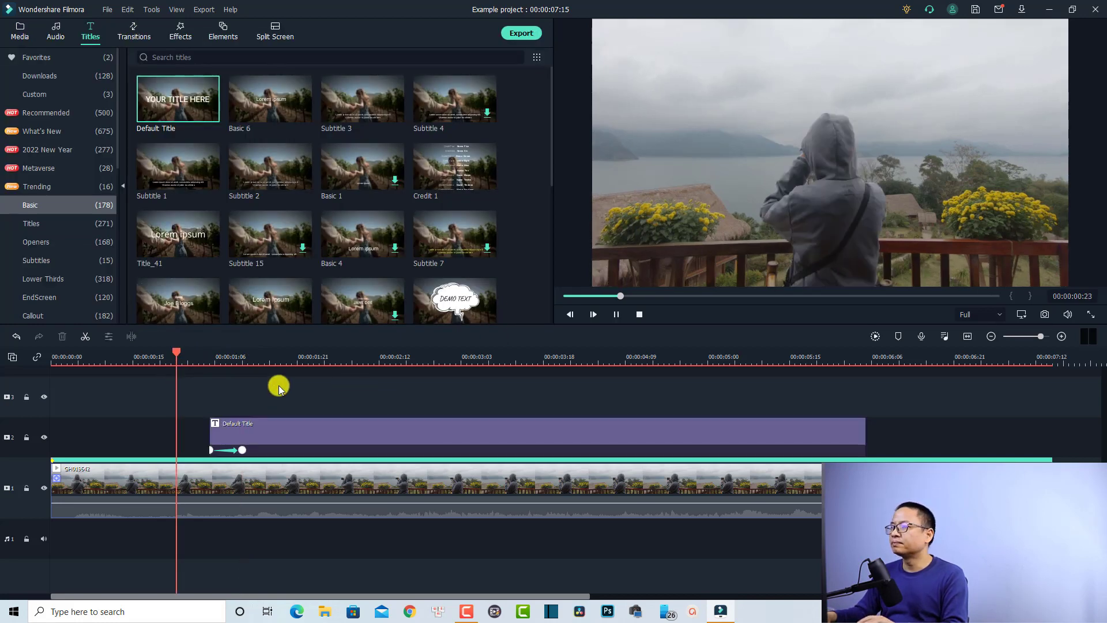
pyautogui.press('space')
pyautogui.press('space')
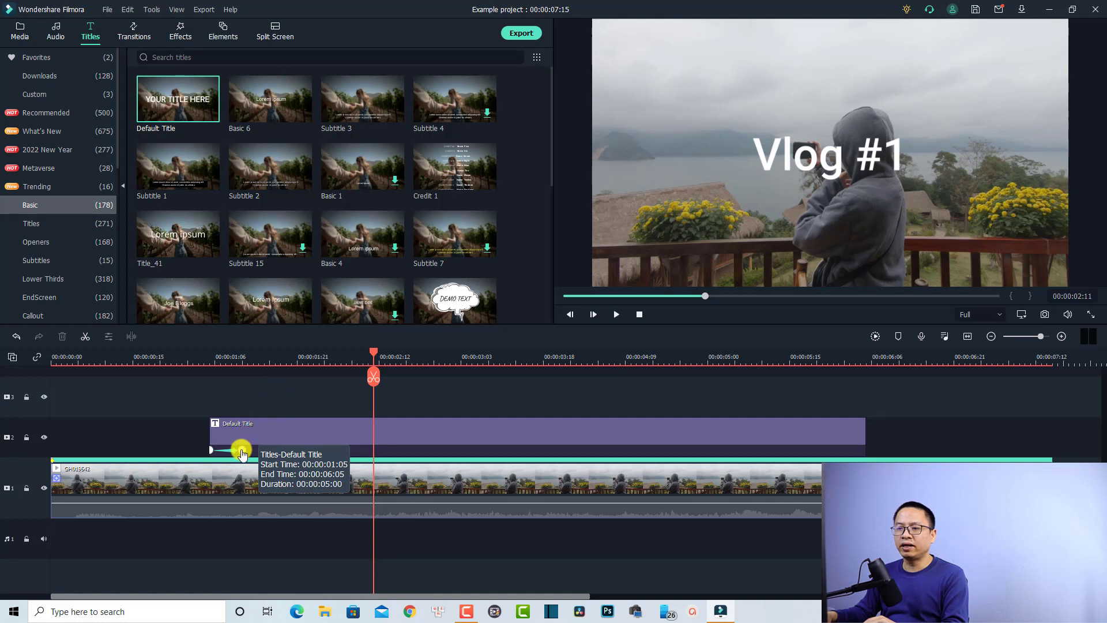
pyautogui.moveTo(242, 455); pyautogui.dragTo(304, 454)
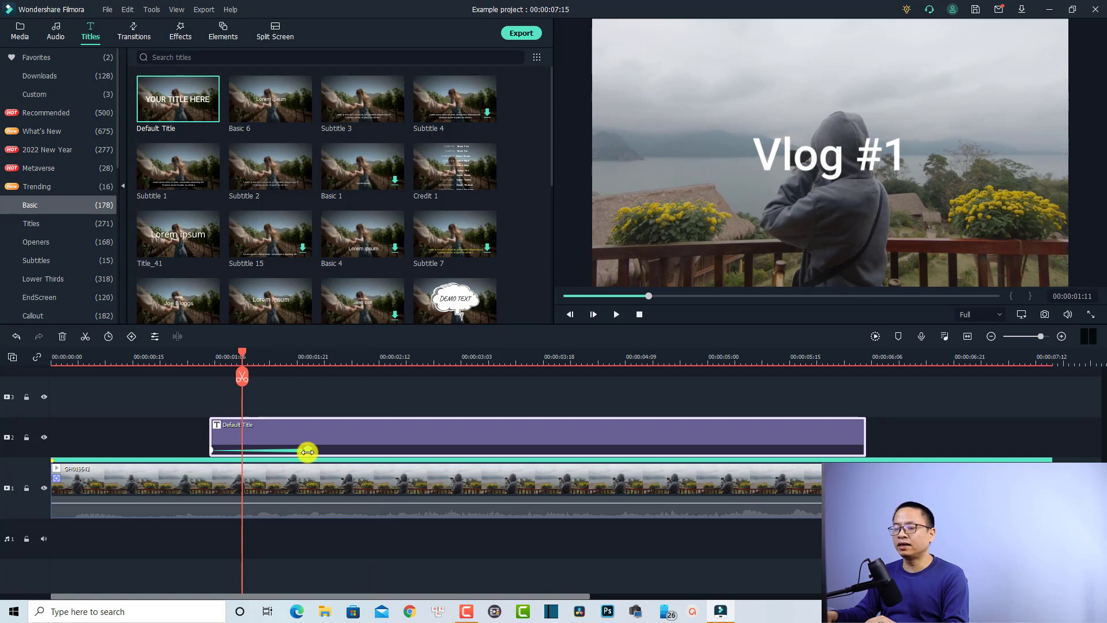
pyautogui.click(307, 452)
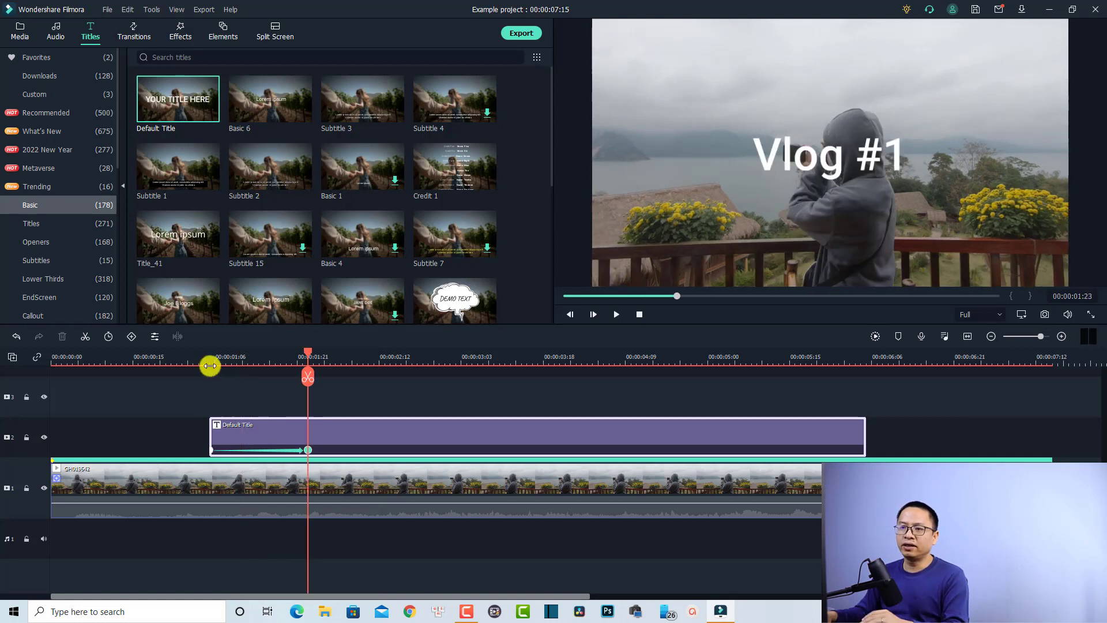
pyautogui.click(182, 358)
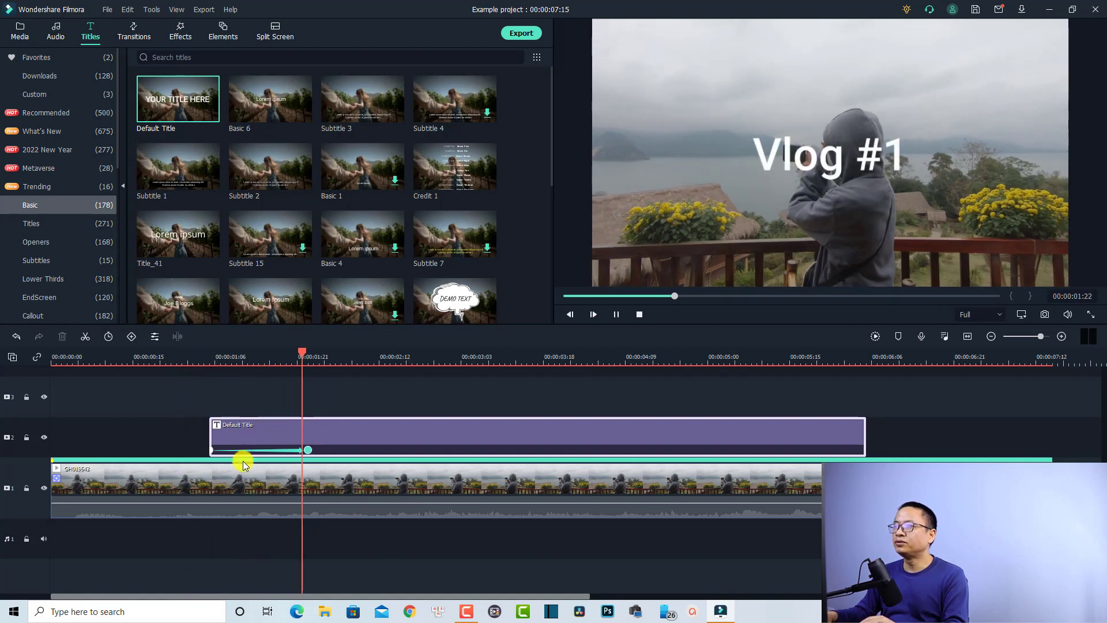
pyautogui.press('space')
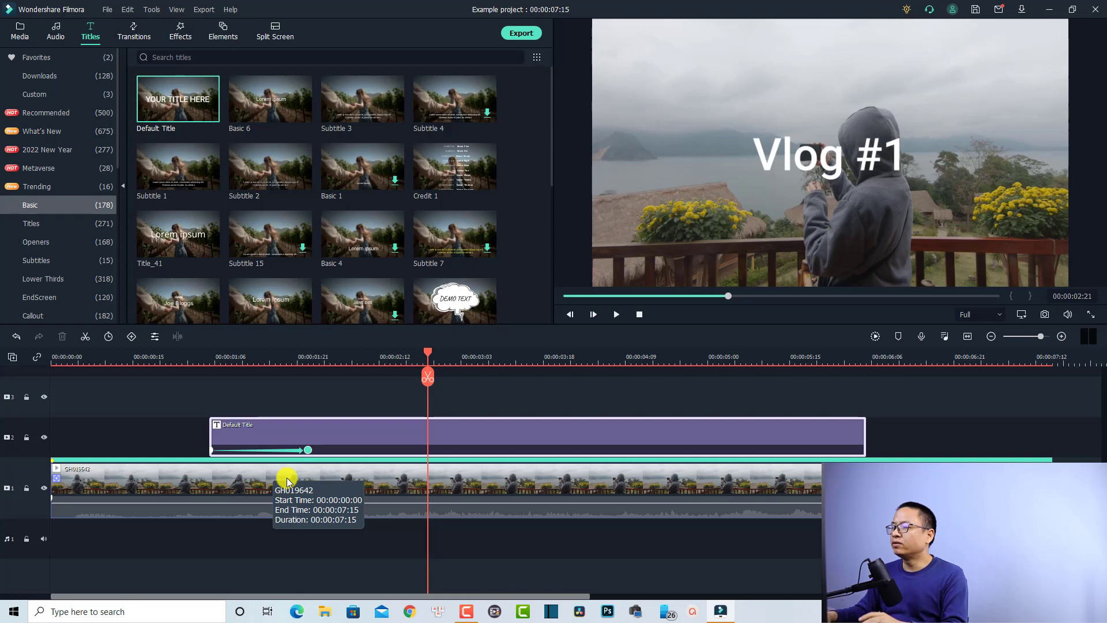
# Add a full-opacity keyframe to the Vlog #1 title at 00:00:05:11.
pyautogui.click(768, 361)
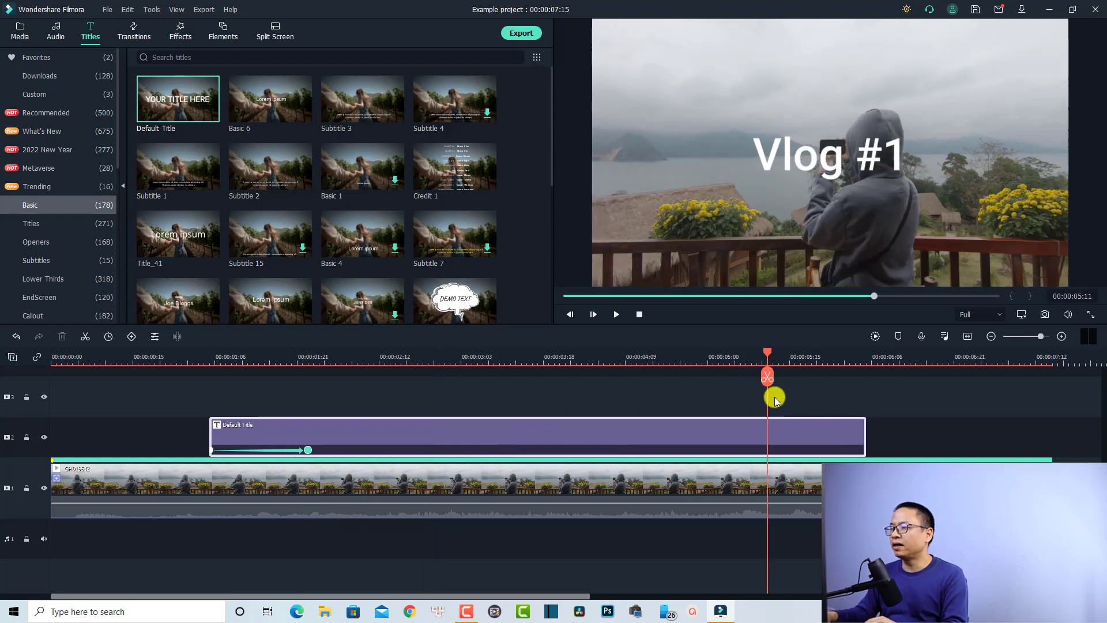
pyautogui.click(774, 427)
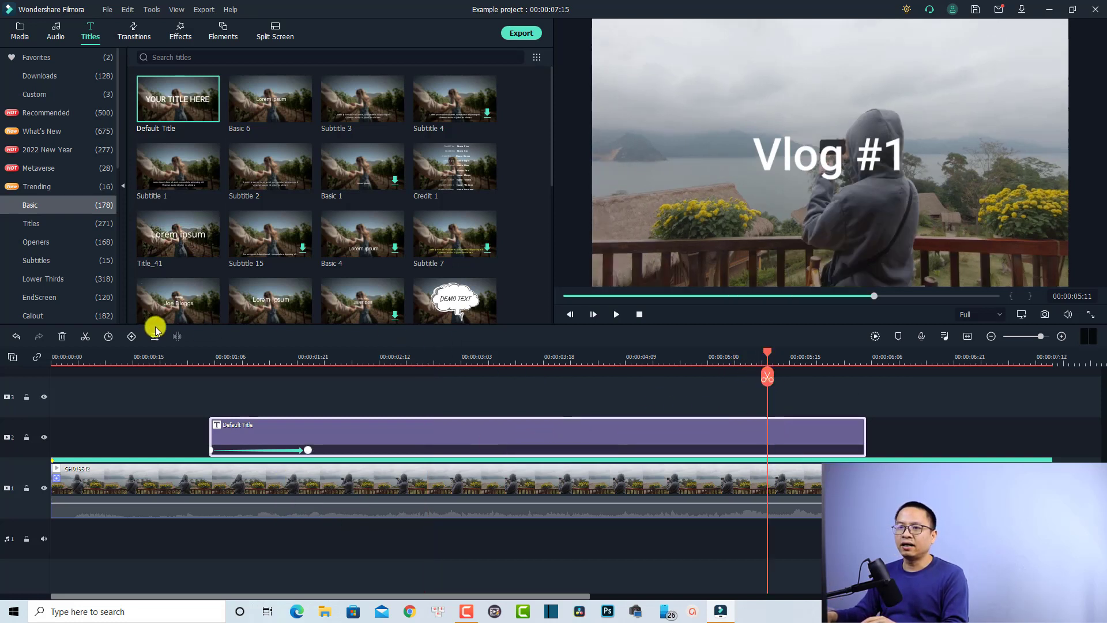
pyautogui.click(133, 337)
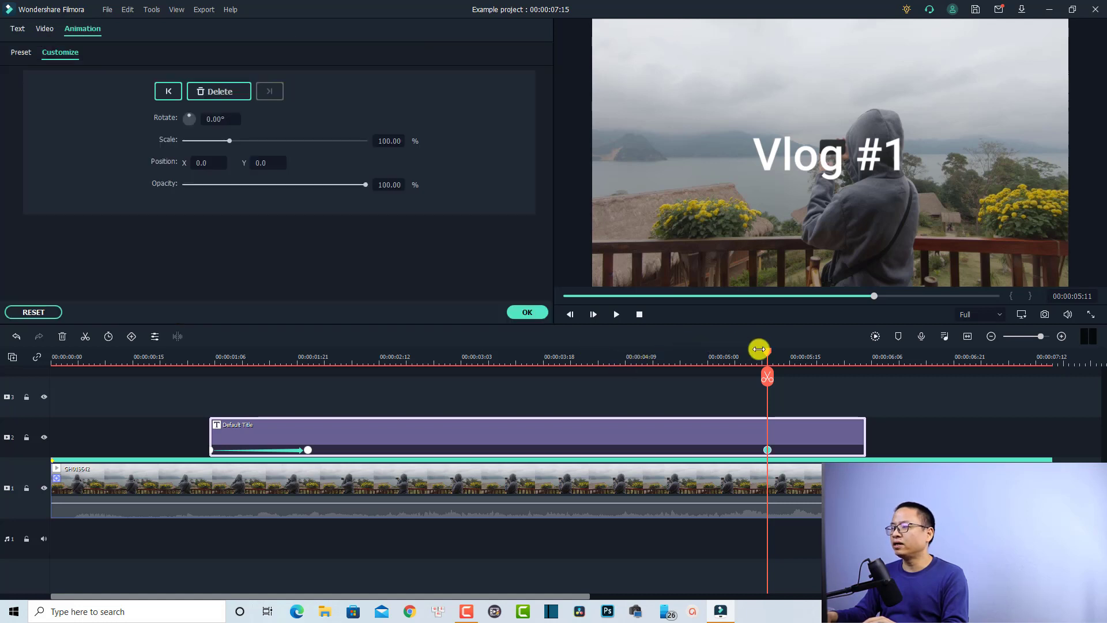
pyautogui.moveTo(768, 356); pyautogui.dragTo(858, 379)
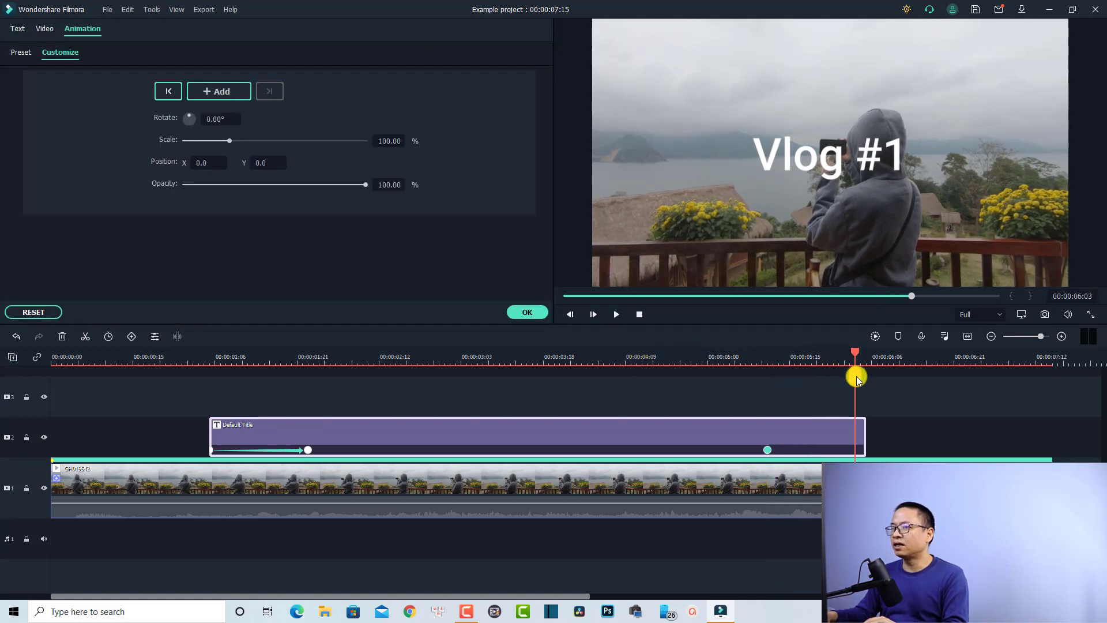
pyautogui.moveTo(364, 185); pyautogui.dragTo(167, 185)
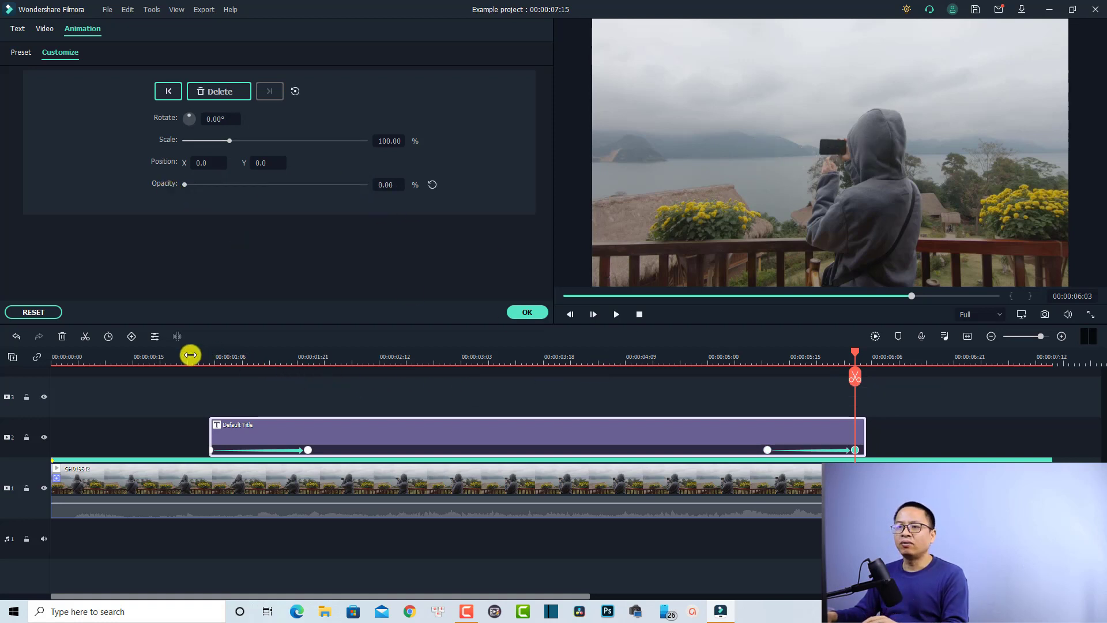
pyautogui.click(188, 354)
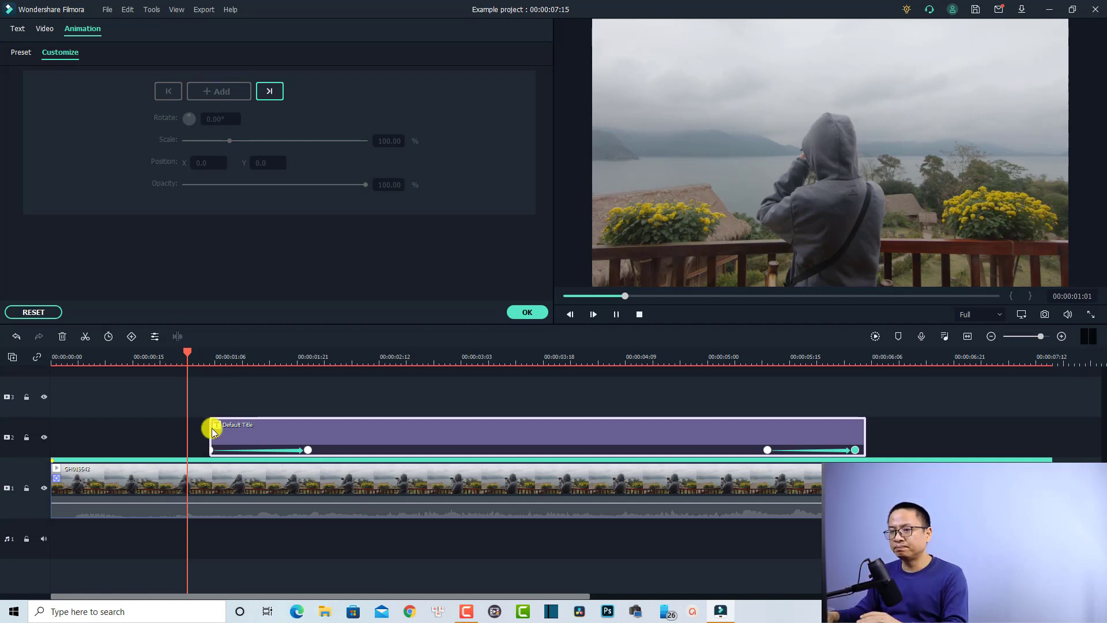
pyautogui.press('space')
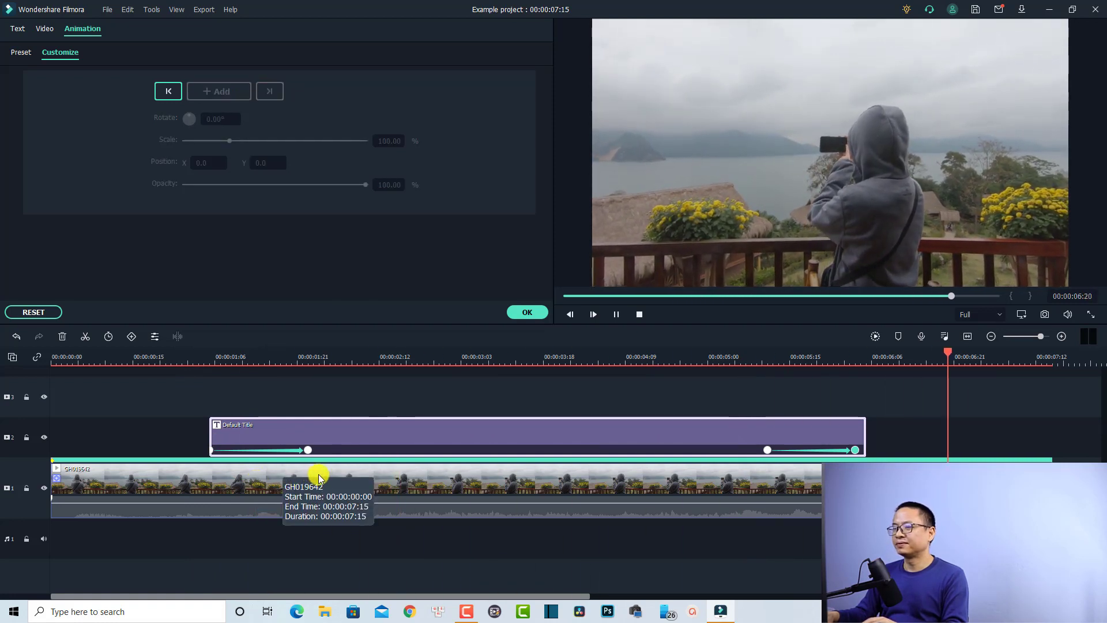
# Stop playback, keep the title's fade animation, and select the lakeside clip on track 1.
pyautogui.press('space')
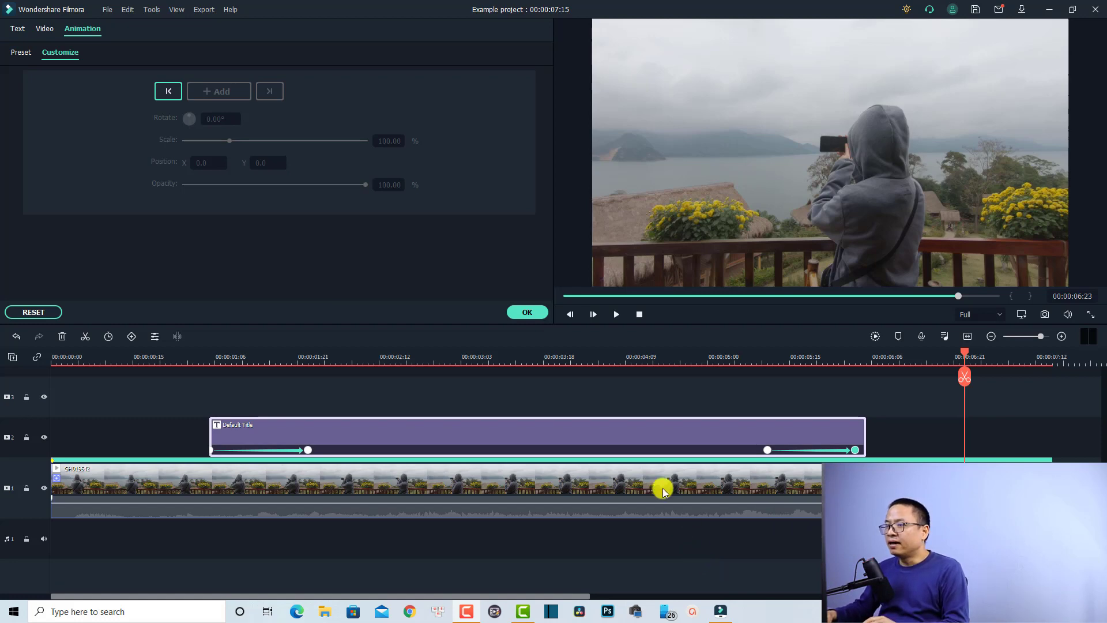
pyautogui.click(528, 313)
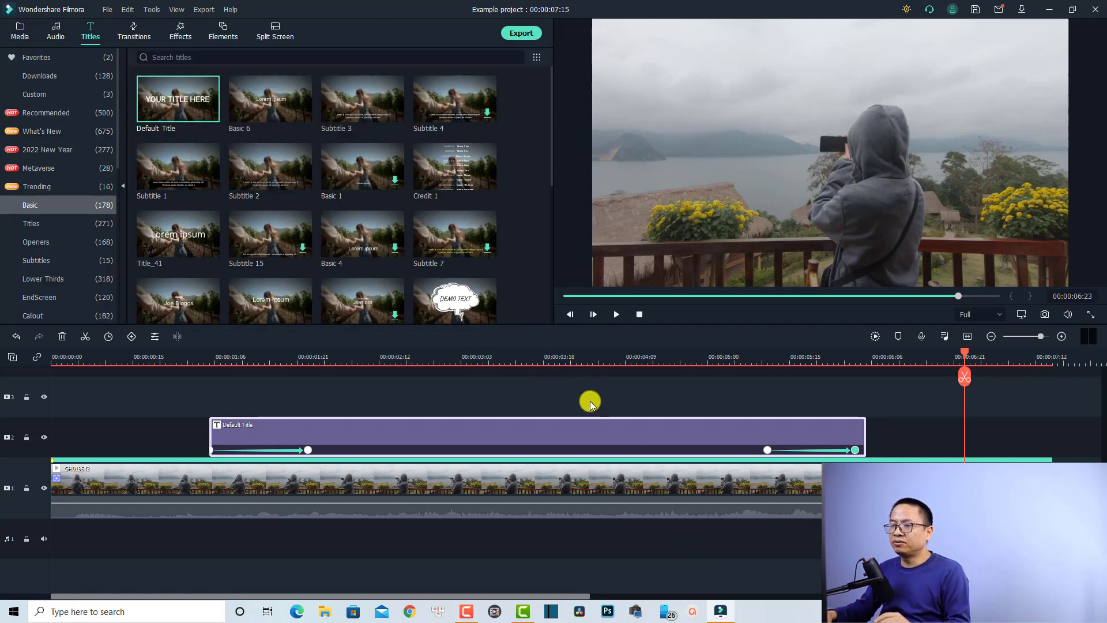
pyautogui.click(291, 510)
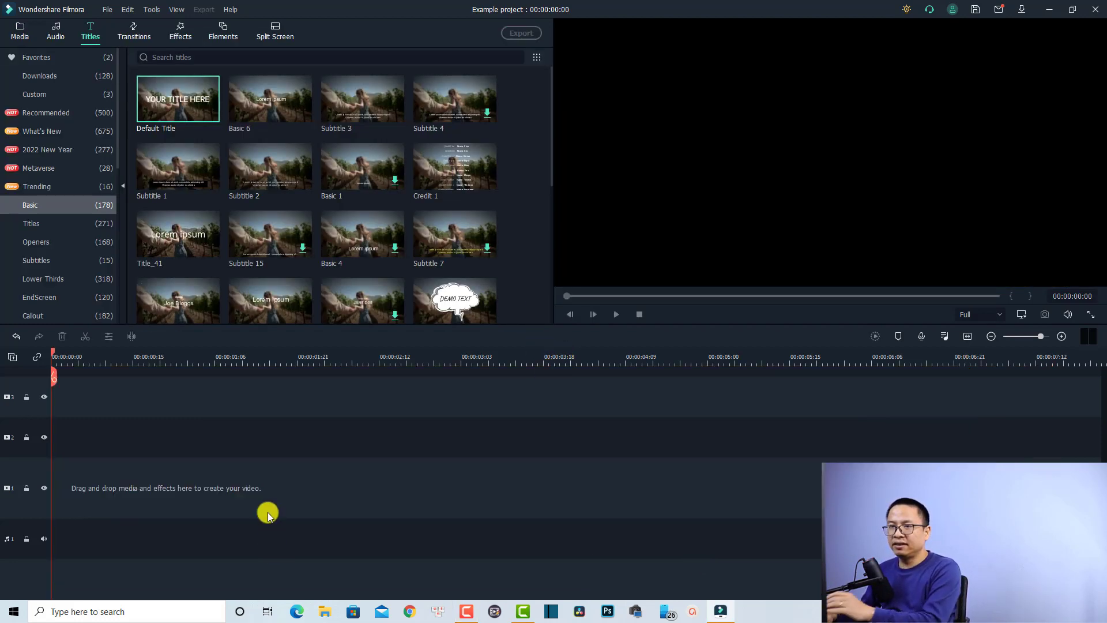
# Import GH019644 into the project media and place it on video track 1.
pyautogui.click(19, 32)
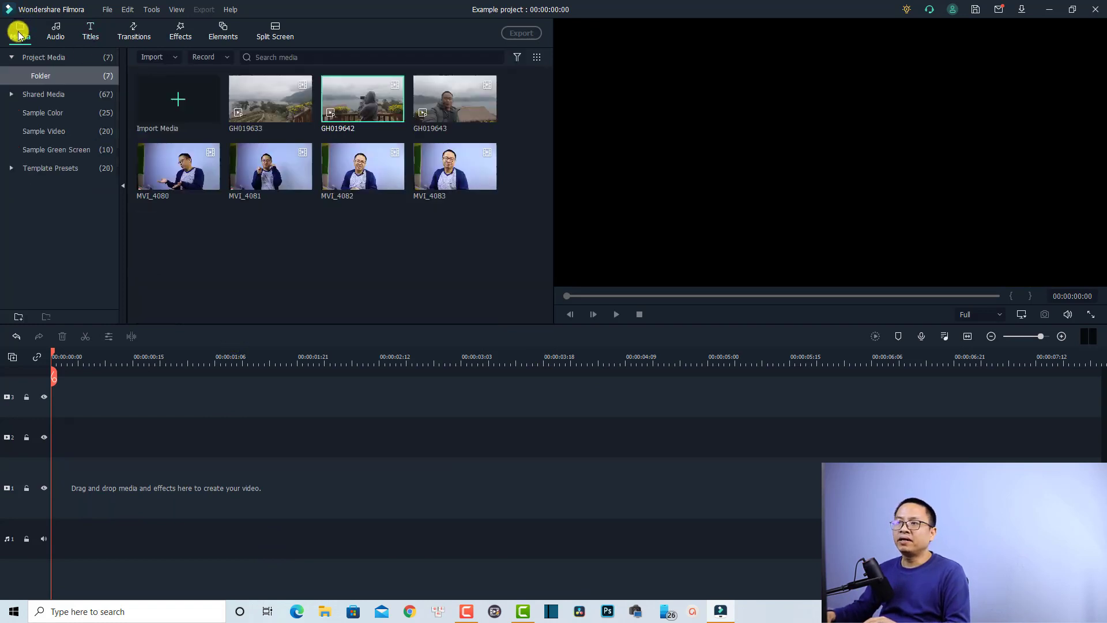
pyautogui.click(215, 161)
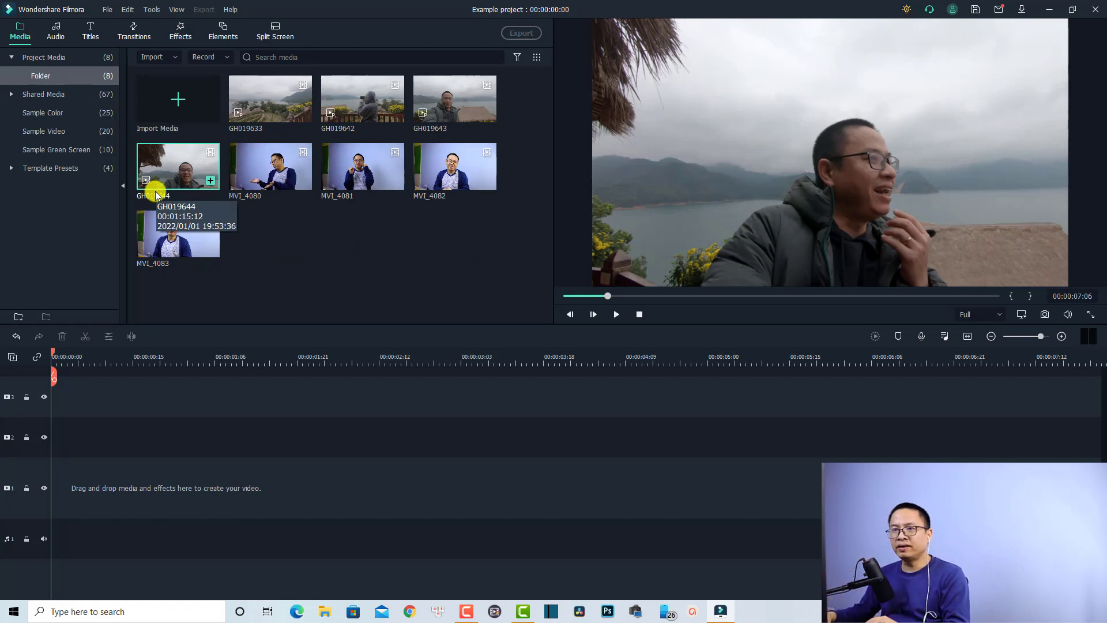
pyautogui.moveTo(154, 191); pyautogui.dragTo(98, 453)
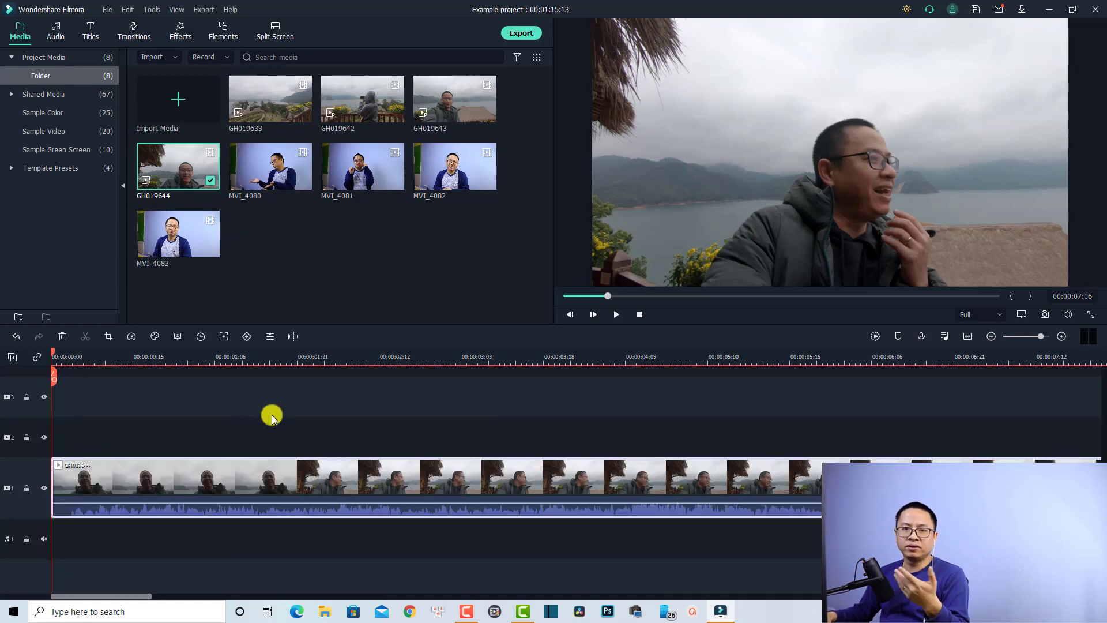
pyautogui.click(58, 30)
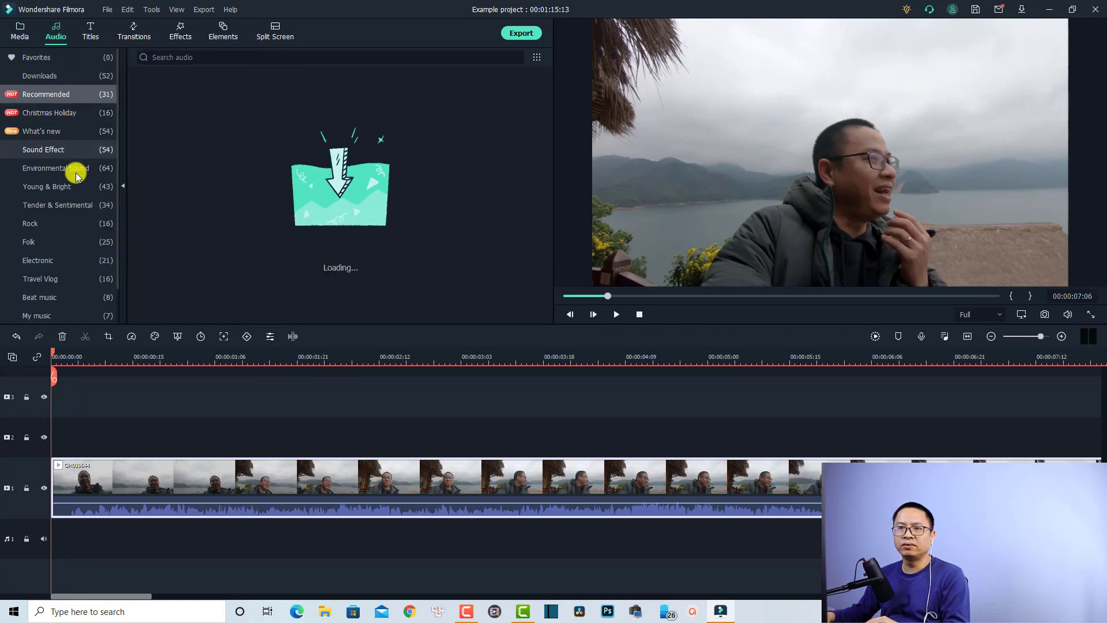
# Add the Snowy Peaks pt I track from My music to audio track 1.
pyautogui.click(39, 313)
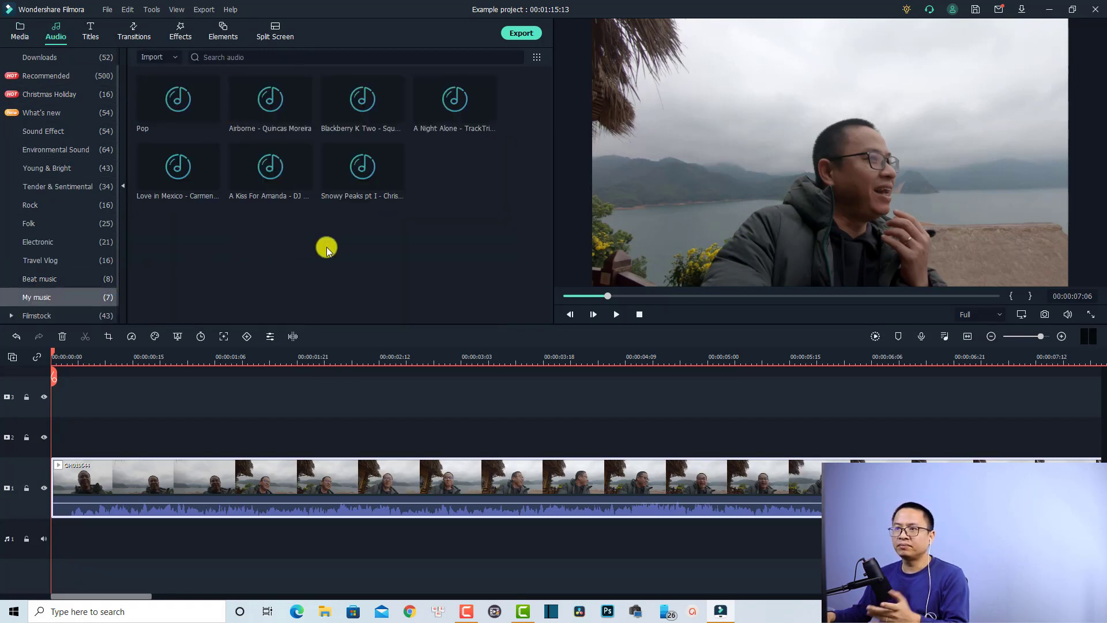
pyautogui.moveTo(361, 187)
pyautogui.moveTo(293, 381); pyautogui.dragTo(56, 532)
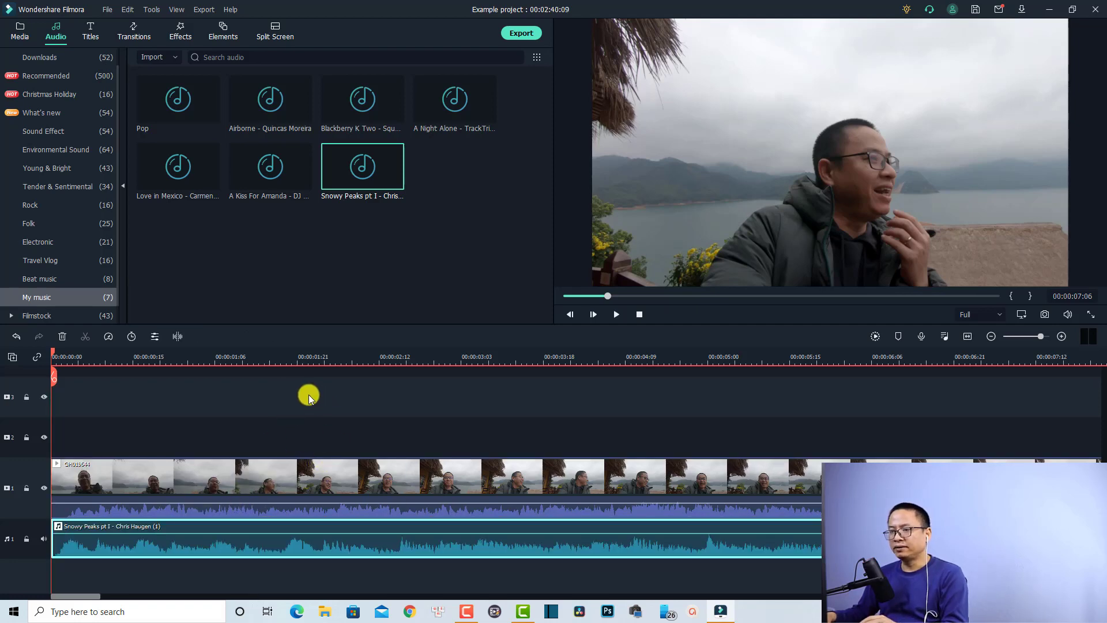
pyautogui.click(242, 359)
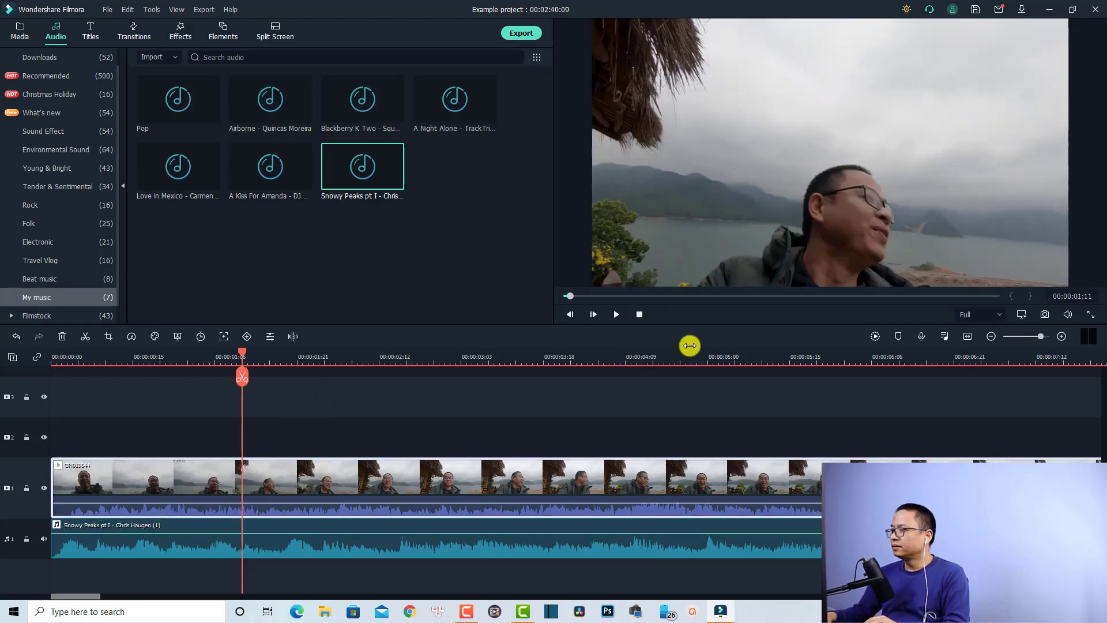
# Fit the project to the timeline and move the talking clip to start at 00:00:11:23.
pyautogui.click(967, 338)
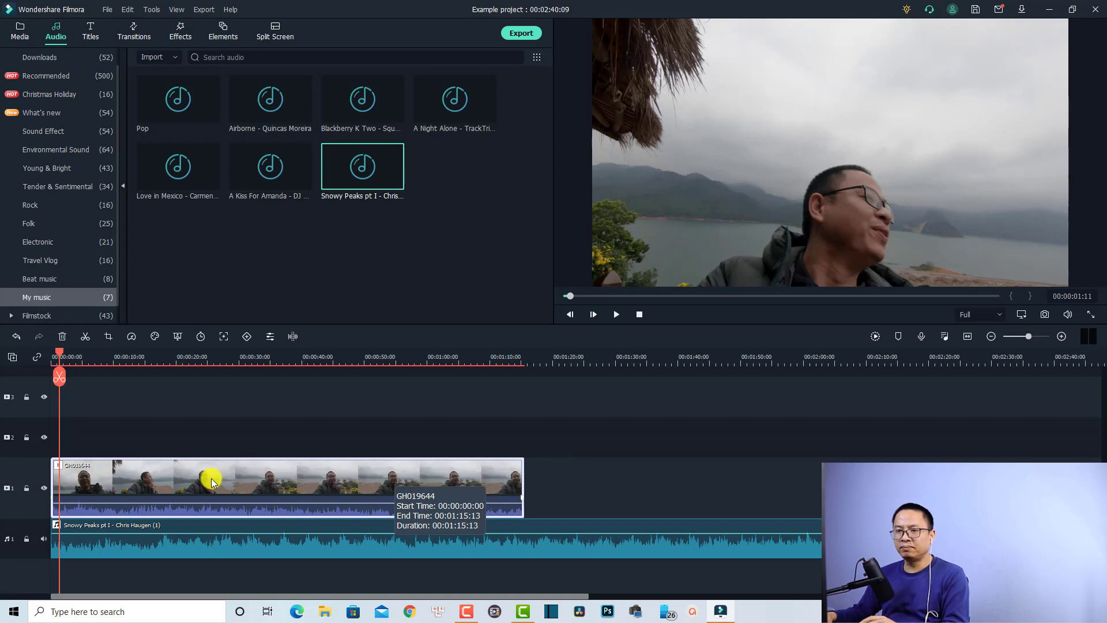
pyautogui.moveTo(212, 480); pyautogui.dragTo(292, 475)
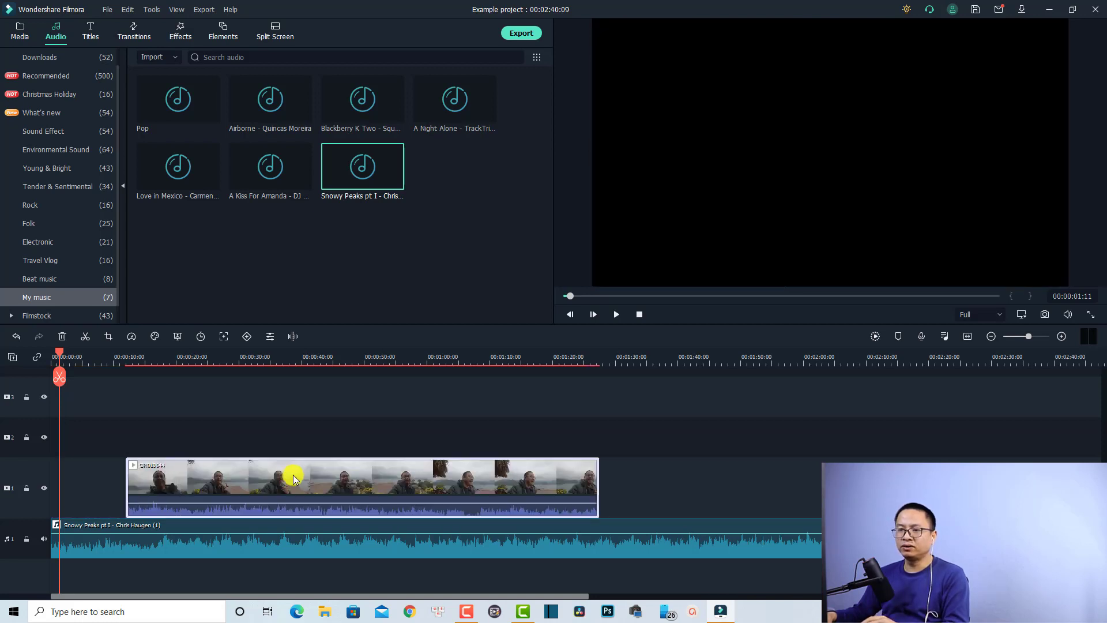
pyautogui.click(273, 365)
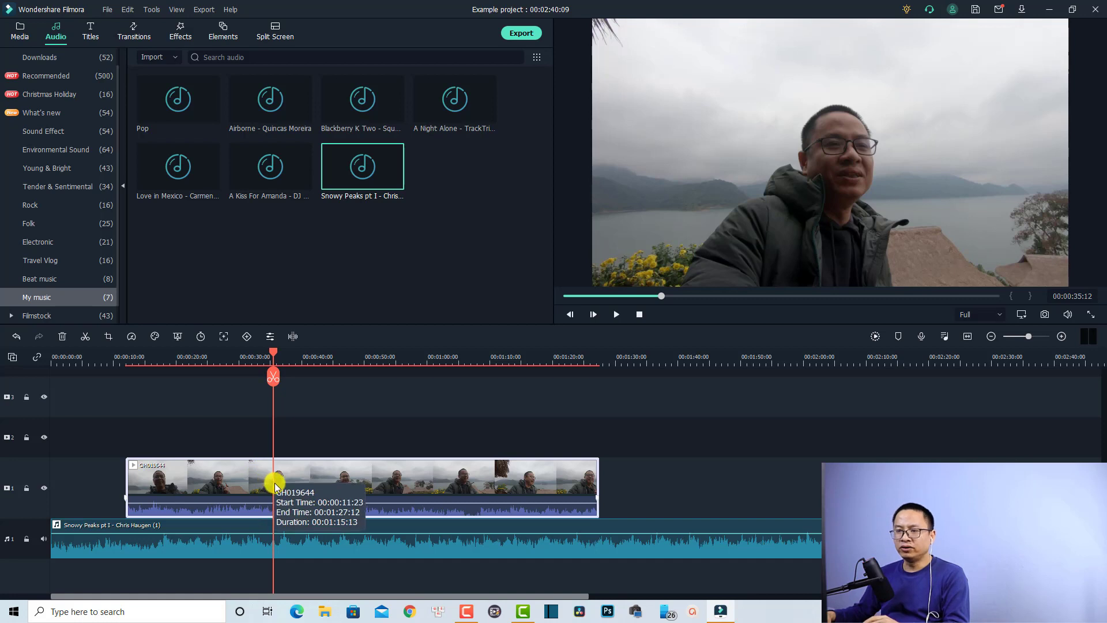
# Turn on Ducking for clip GH019644 in its audio settings at 65% strength.
pyautogui.doubleClick(275, 478)
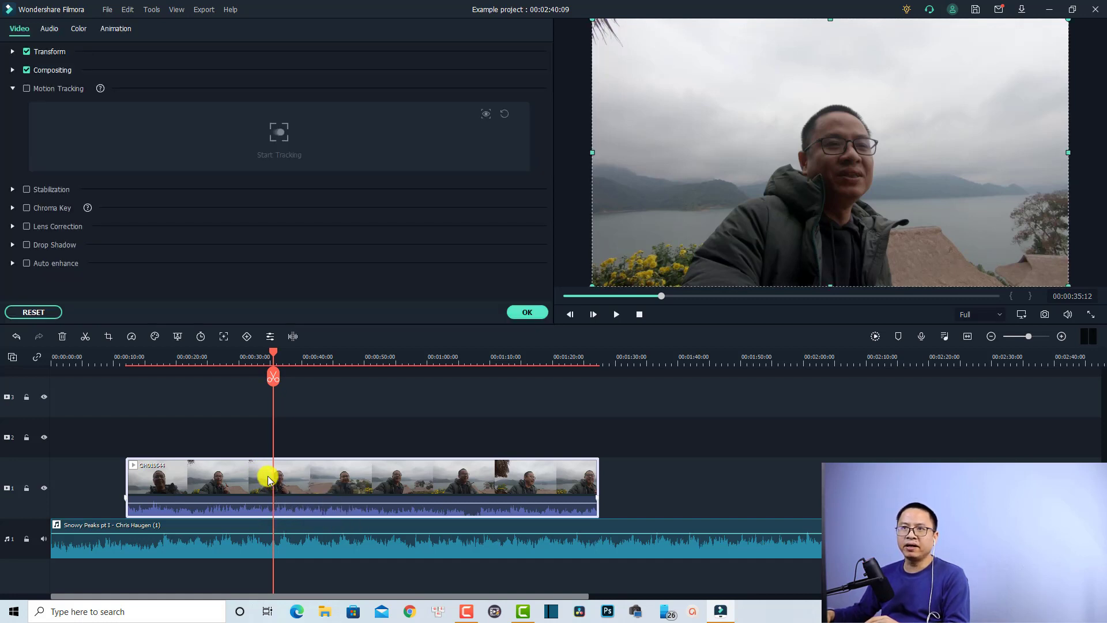
pyautogui.click(49, 29)
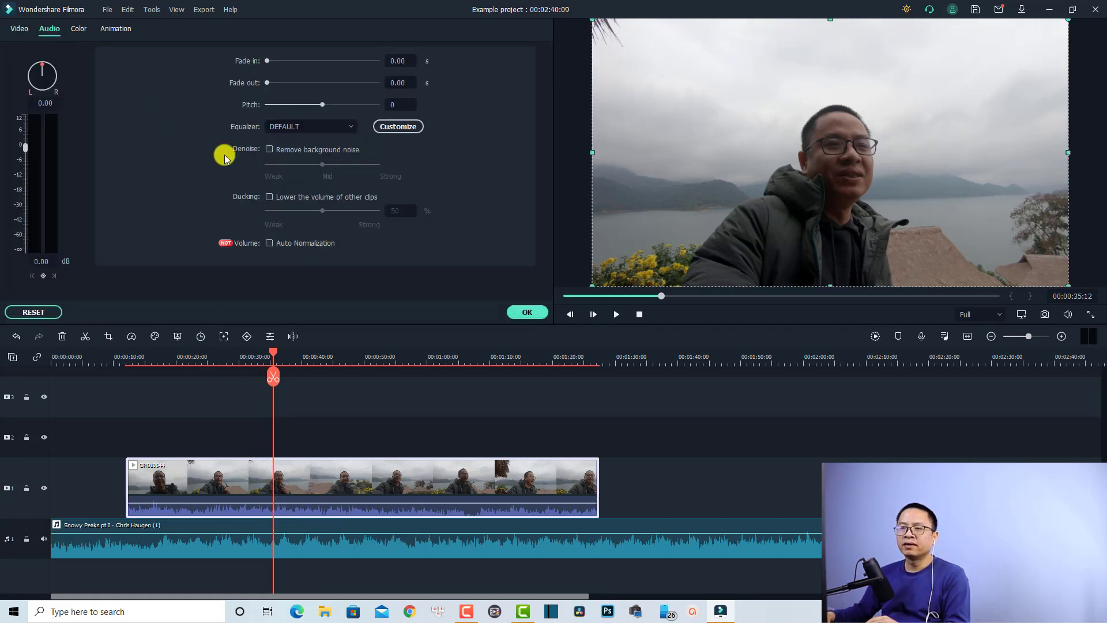
pyautogui.click(269, 198)
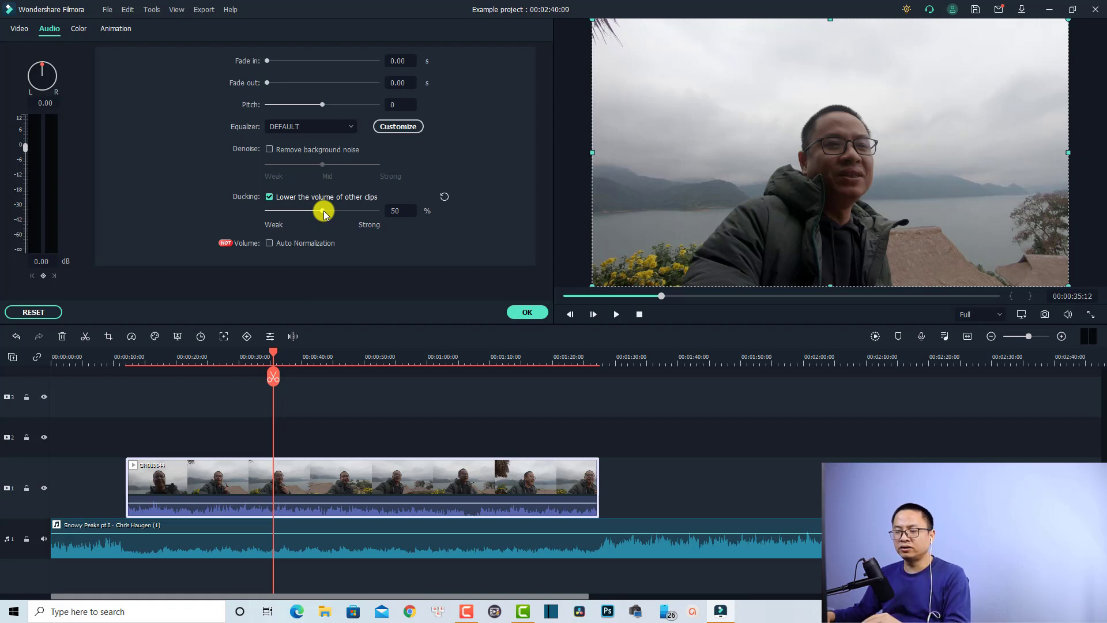
pyautogui.moveTo(327, 212); pyautogui.dragTo(340, 215)
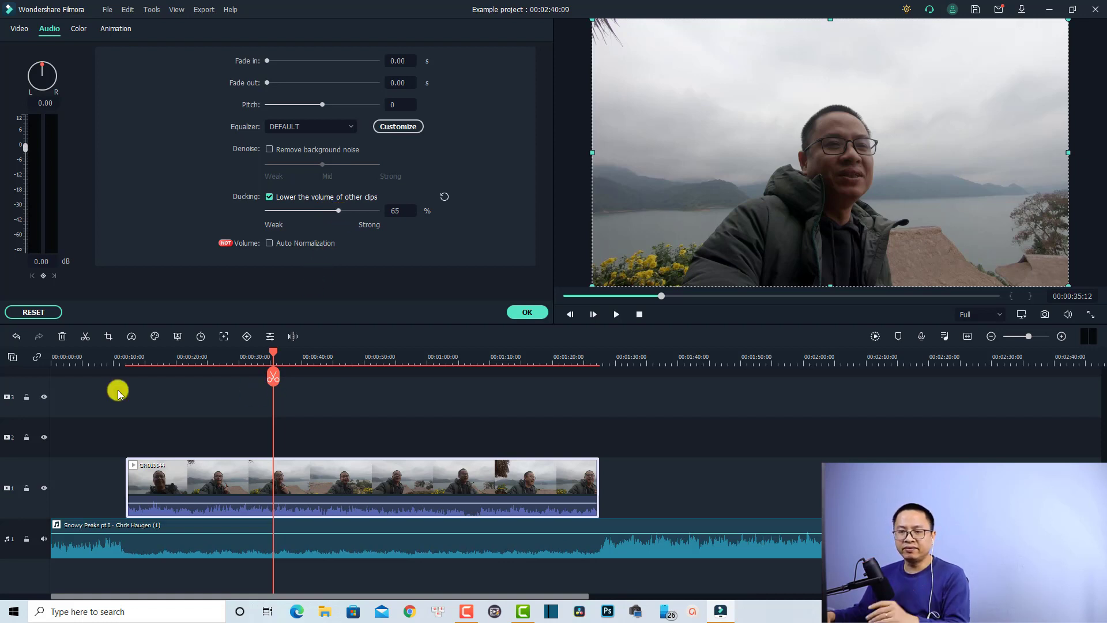
# Play the project from the start to check the ducked music.
pyautogui.click(56, 361)
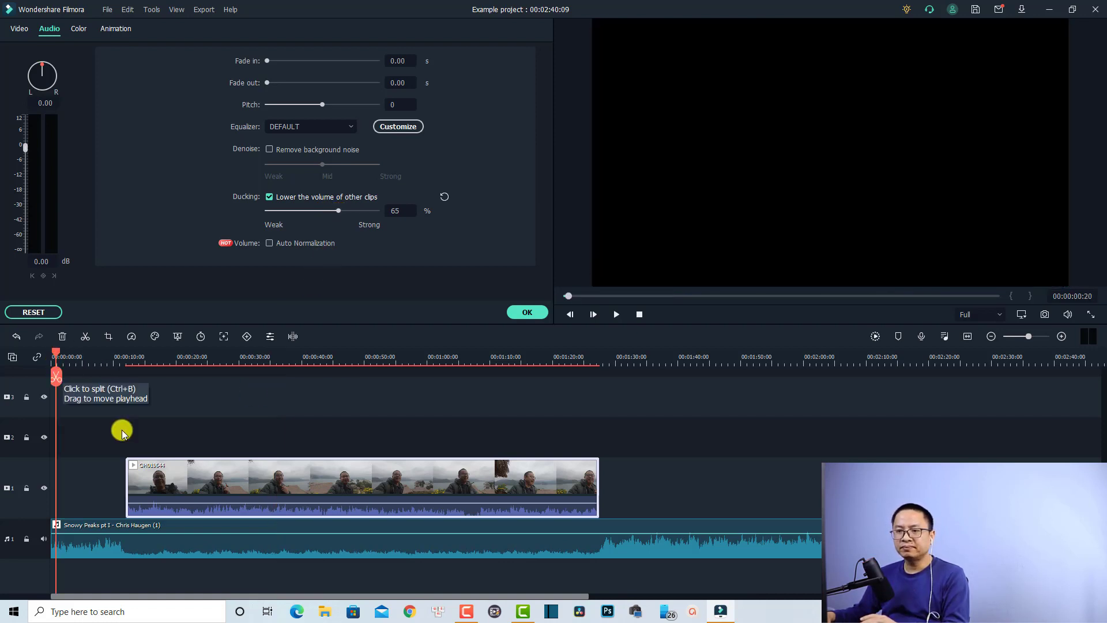
pyautogui.press('space')
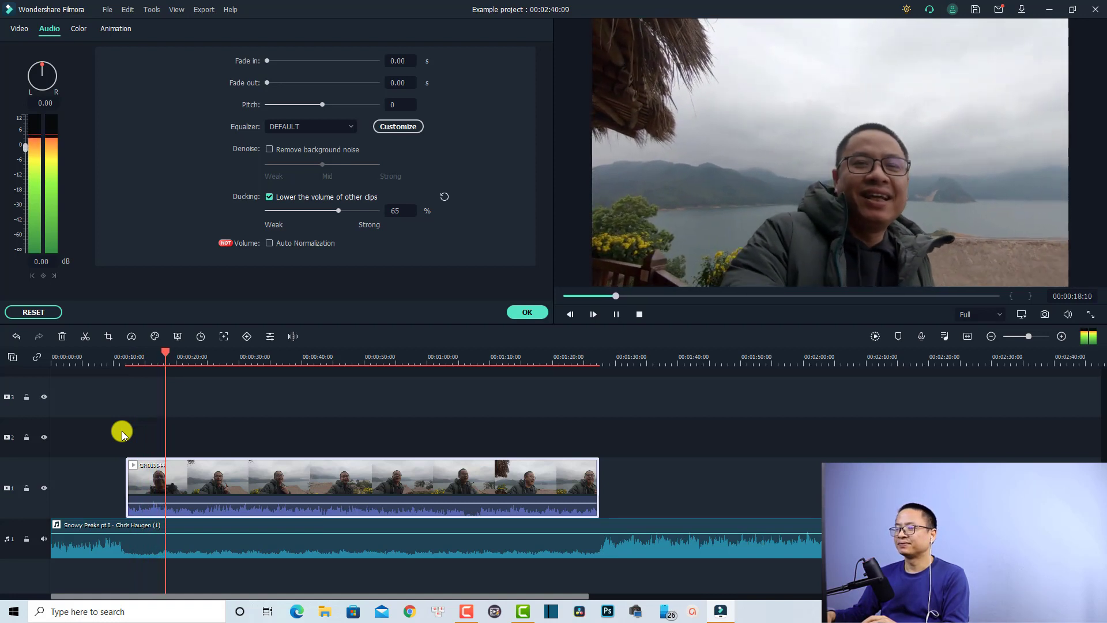
pyautogui.press('space')
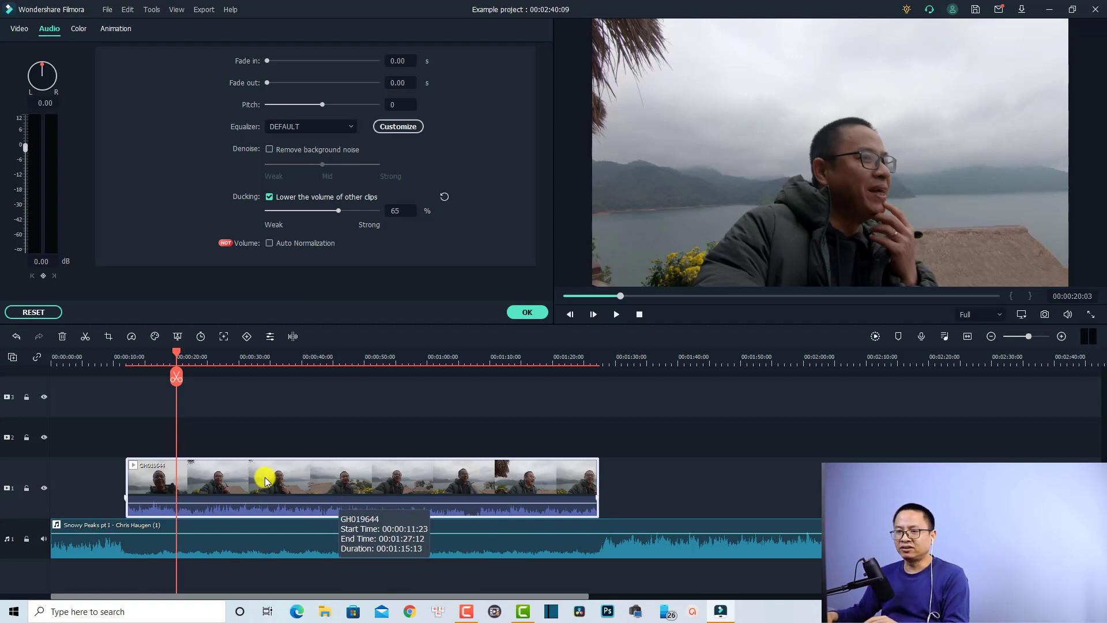
# Move the talking clip further right and select the Snowy Peaks music clip.
pyautogui.moveTo(266, 481); pyautogui.dragTo(508, 479)
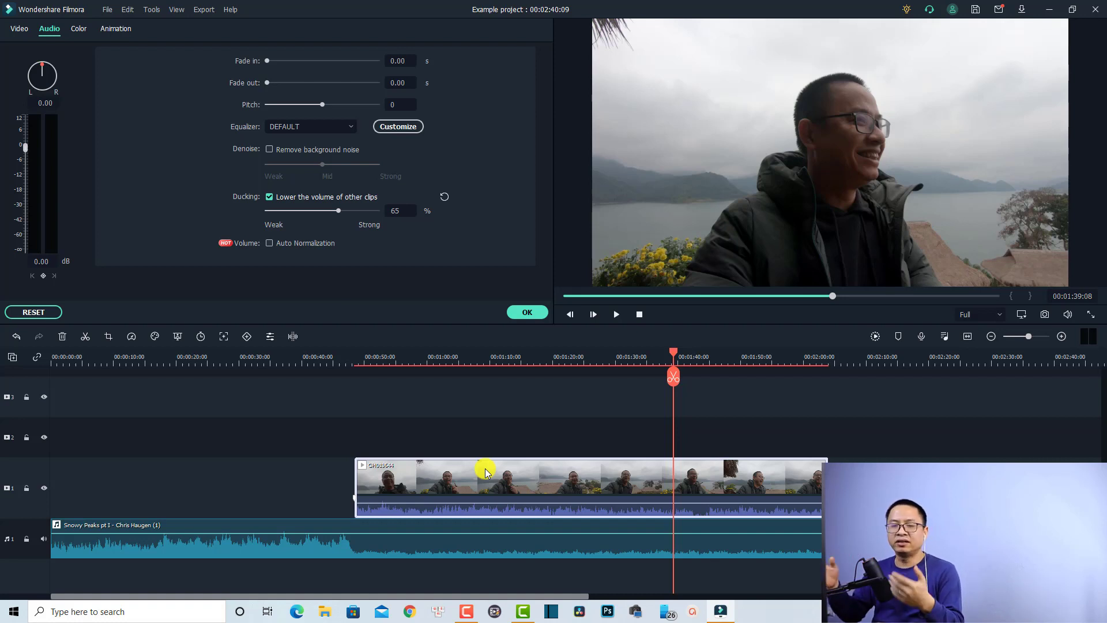
pyautogui.click(516, 539)
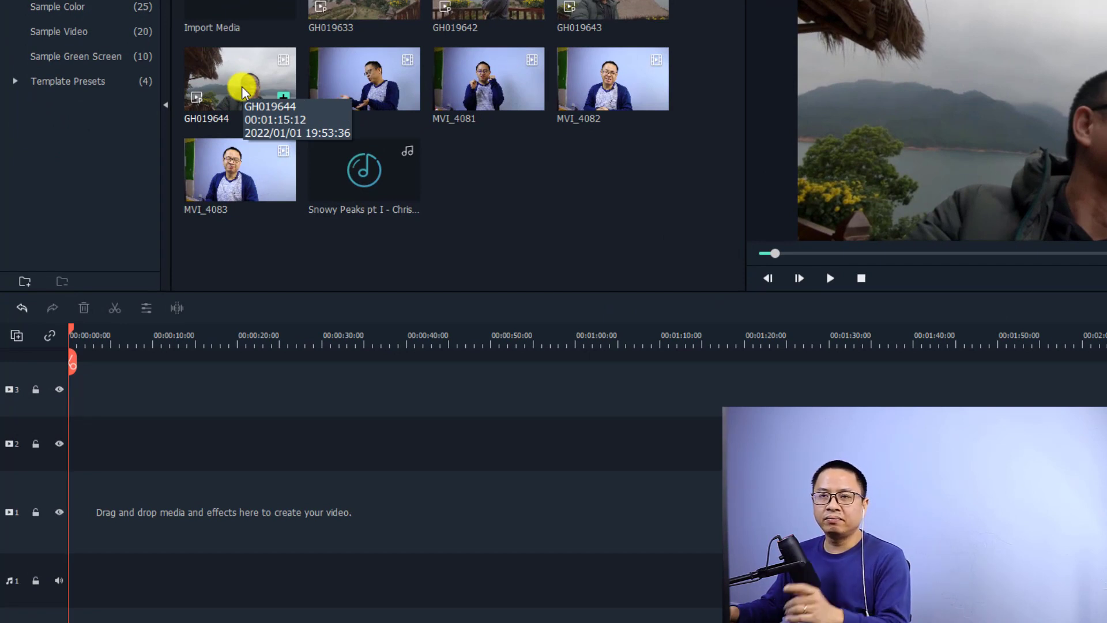
# Run Silence Detection on GH019644 at 25% threshold and 0.5 s minimum, then jump to the flagged silence.
pyautogui.rightClick(243, 89)
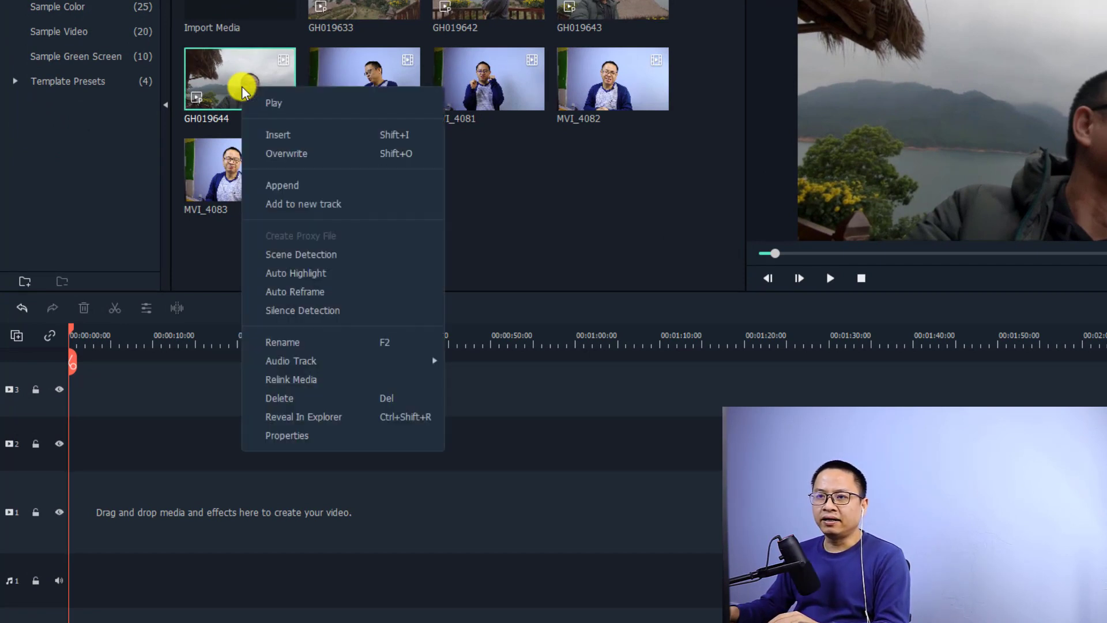
pyautogui.click(290, 316)
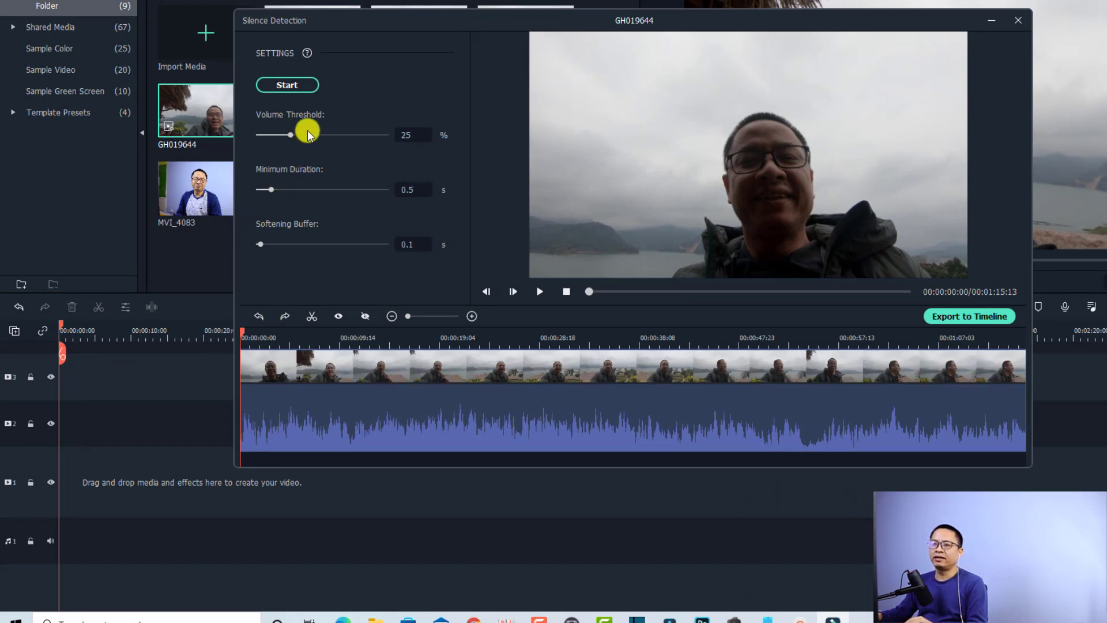
pyautogui.click(286, 86)
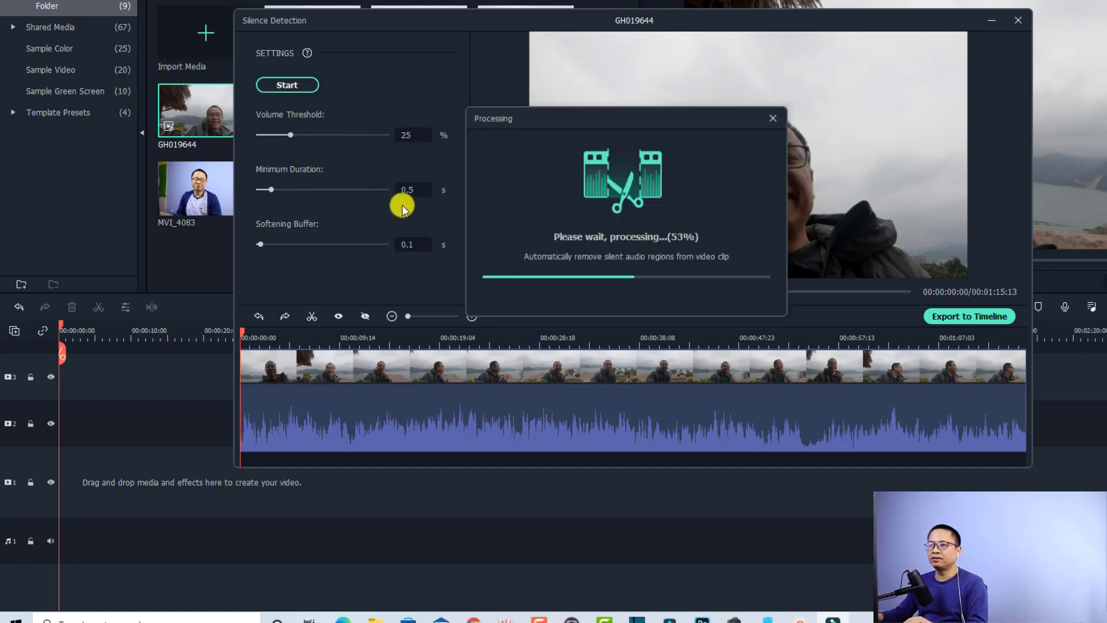
pyautogui.click(841, 339)
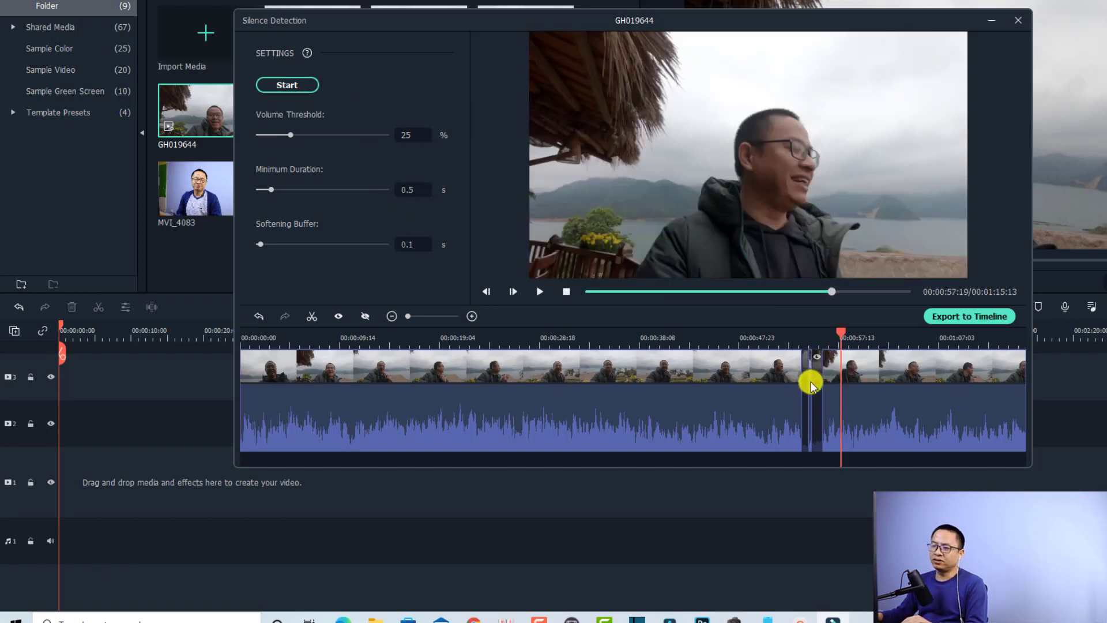
# Preview the silent gap just before 00:00:57 and exclude it from the detection result.
pyautogui.moveTo(815, 390)
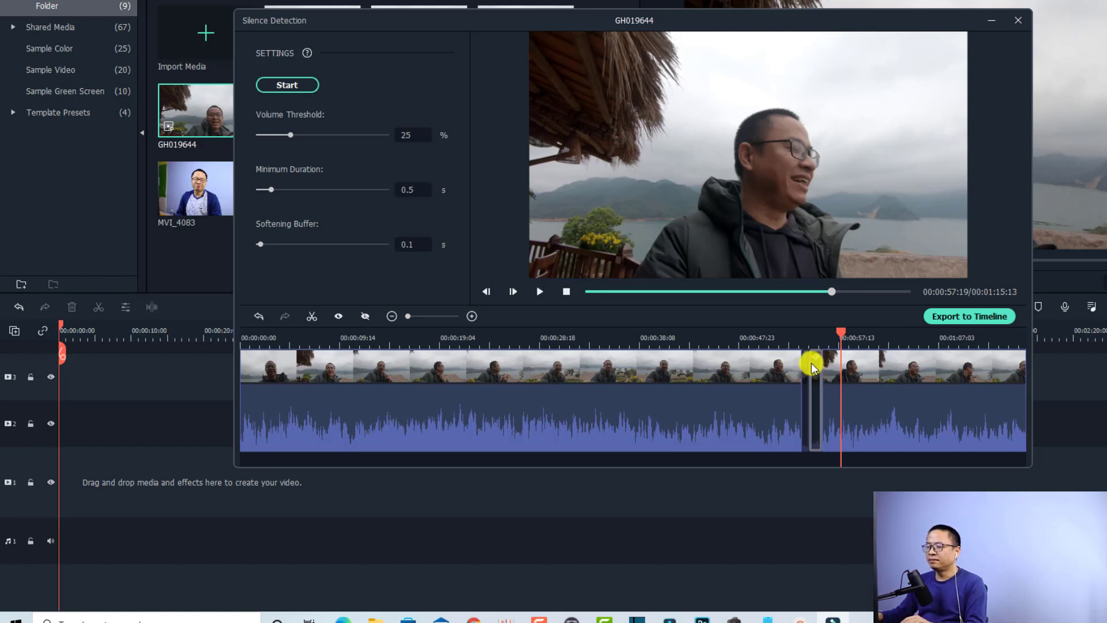
pyautogui.click(756, 344)
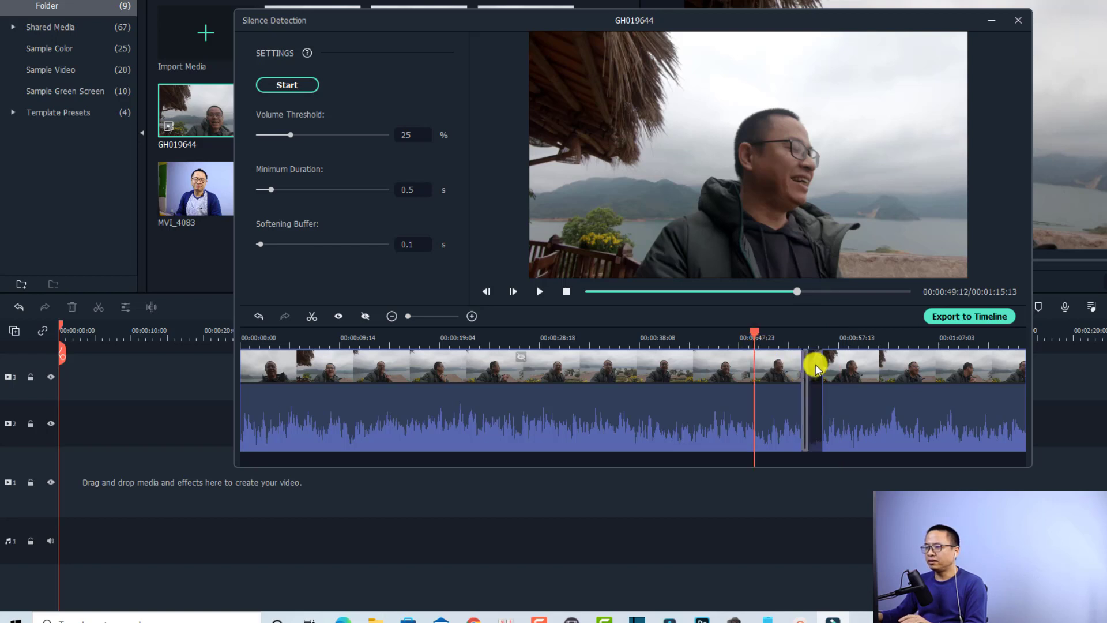
pyautogui.press('space')
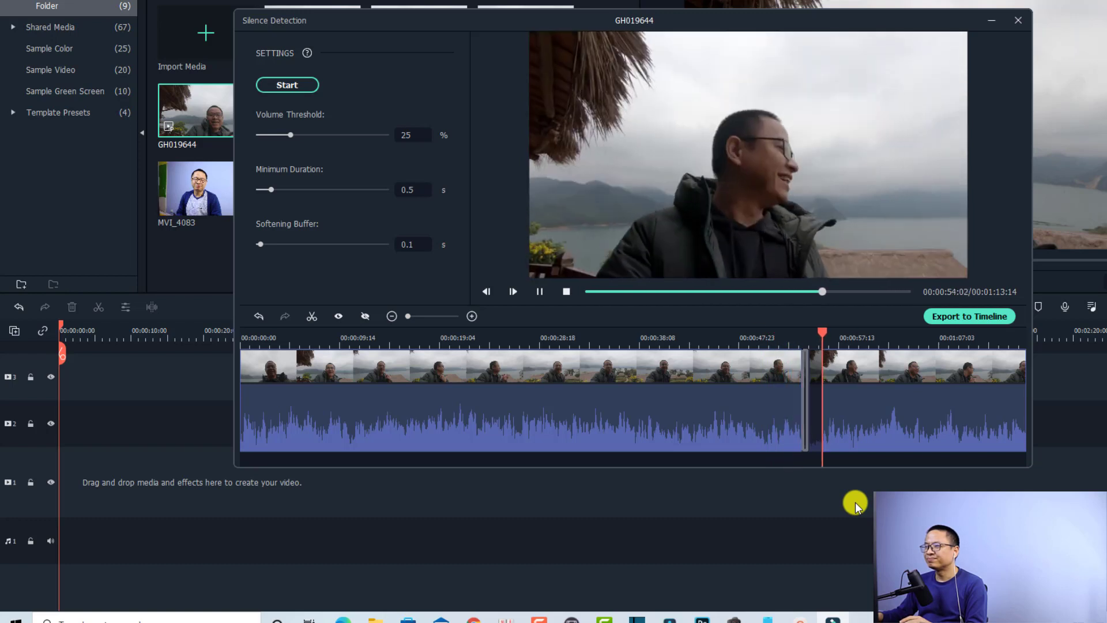
pyautogui.press('space')
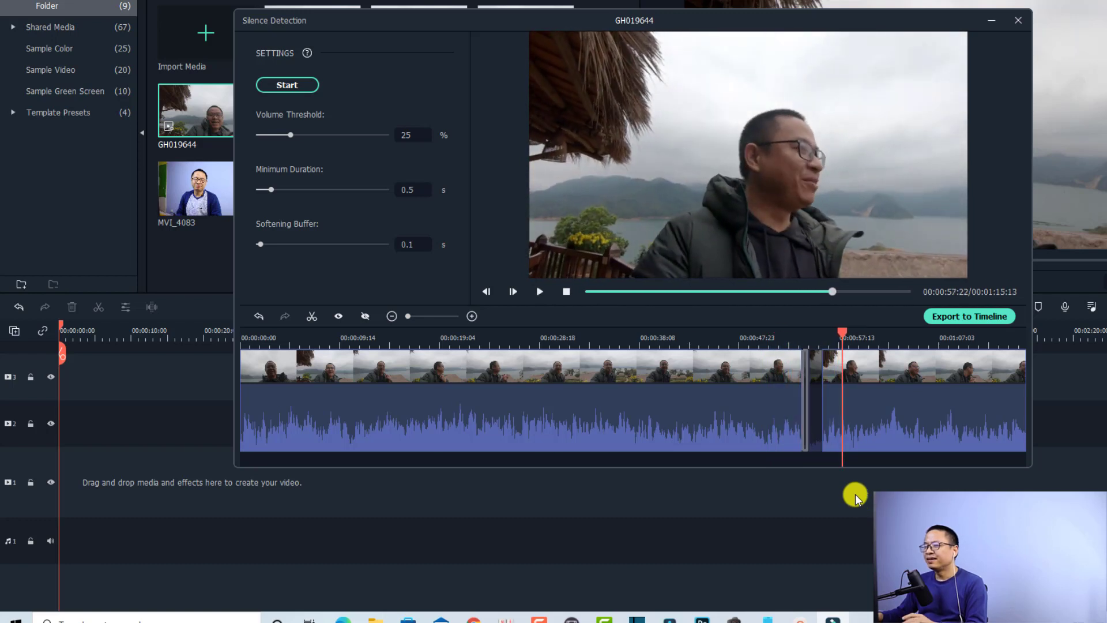
pyautogui.click(816, 372)
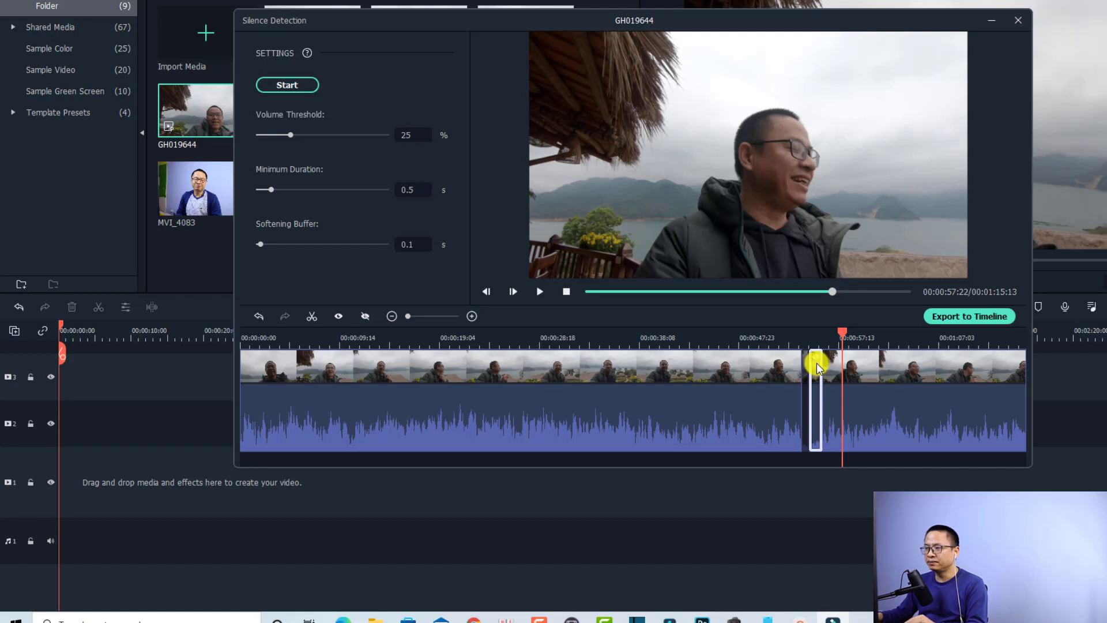
pyautogui.click(817, 360)
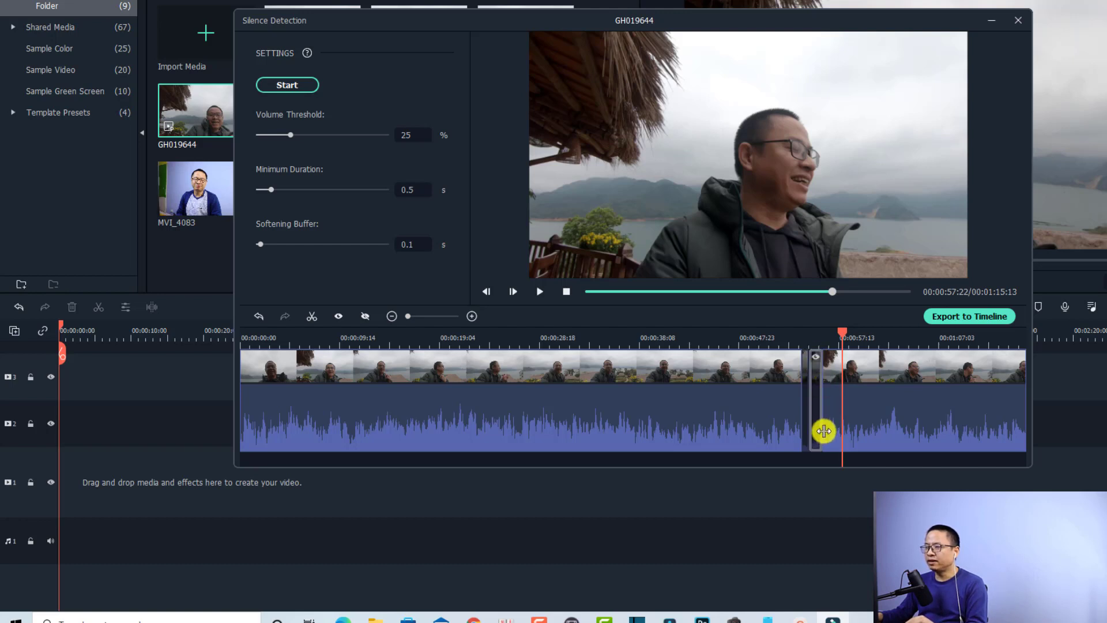
# Export the silence-trimmed clip to the timeline and play across the cut near 00:00:50.
pyautogui.click(962, 319)
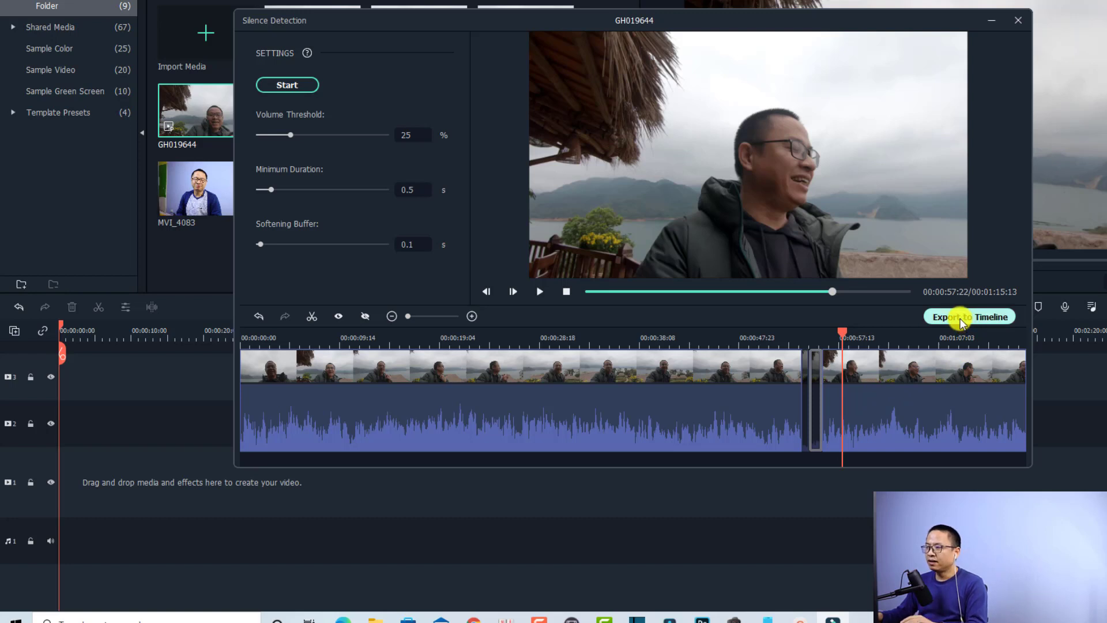
pyautogui.click(395, 338)
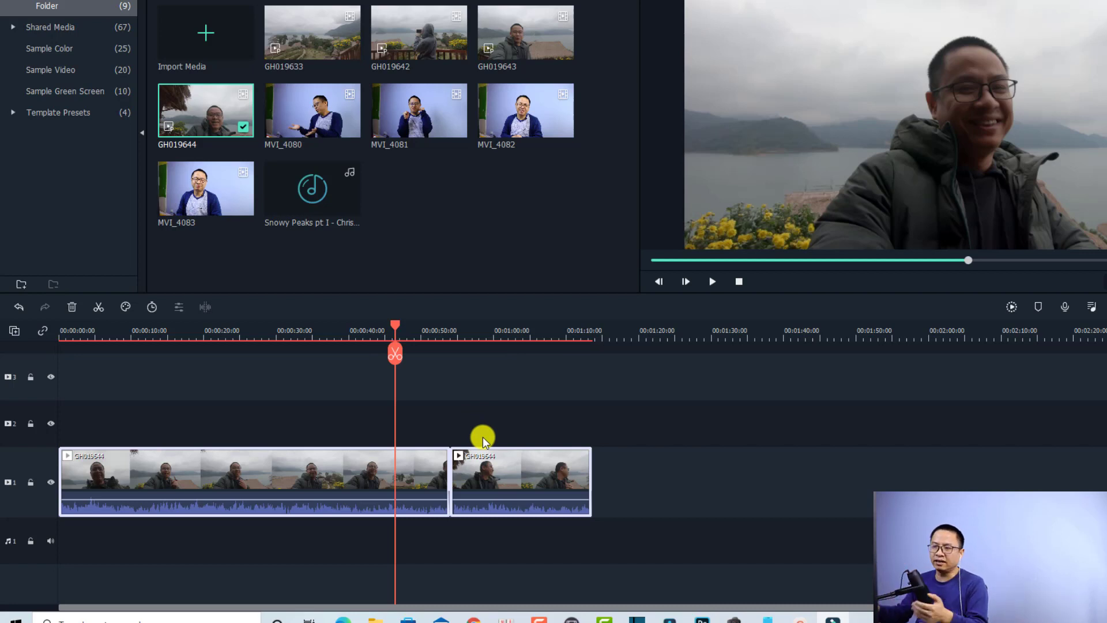
pyautogui.click(428, 332)
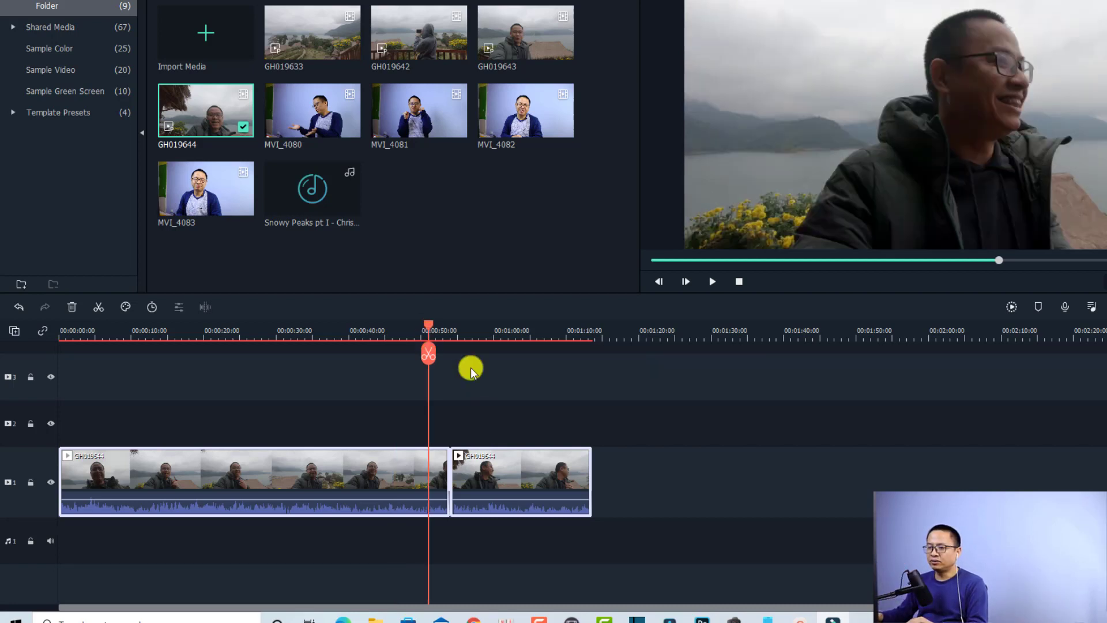
pyautogui.click(632, 436)
pyautogui.press('space')
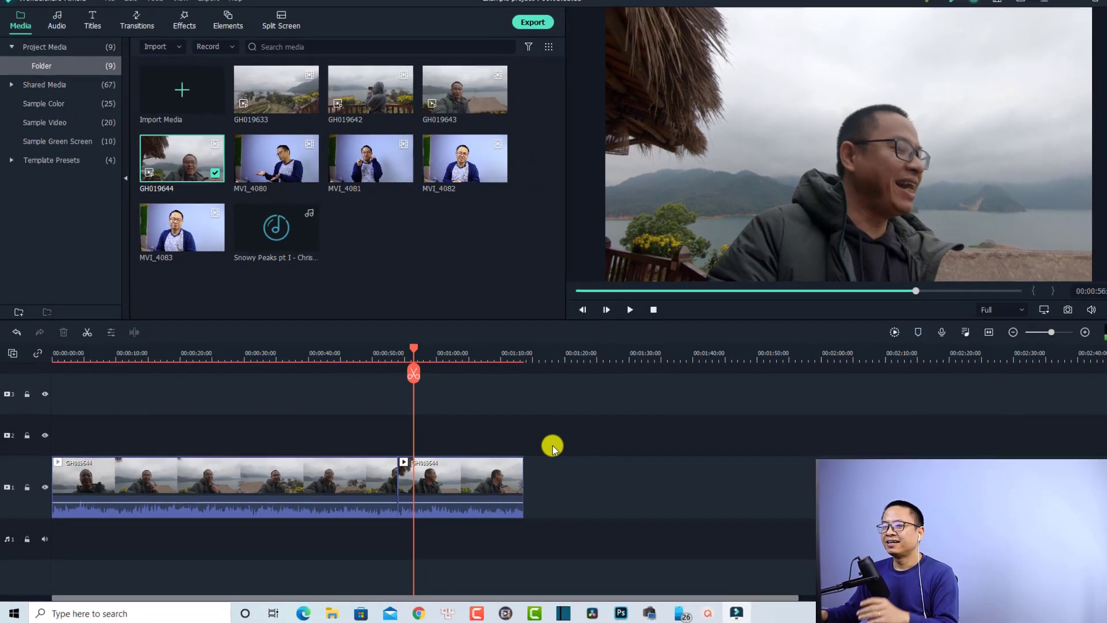
pyautogui.press('space')
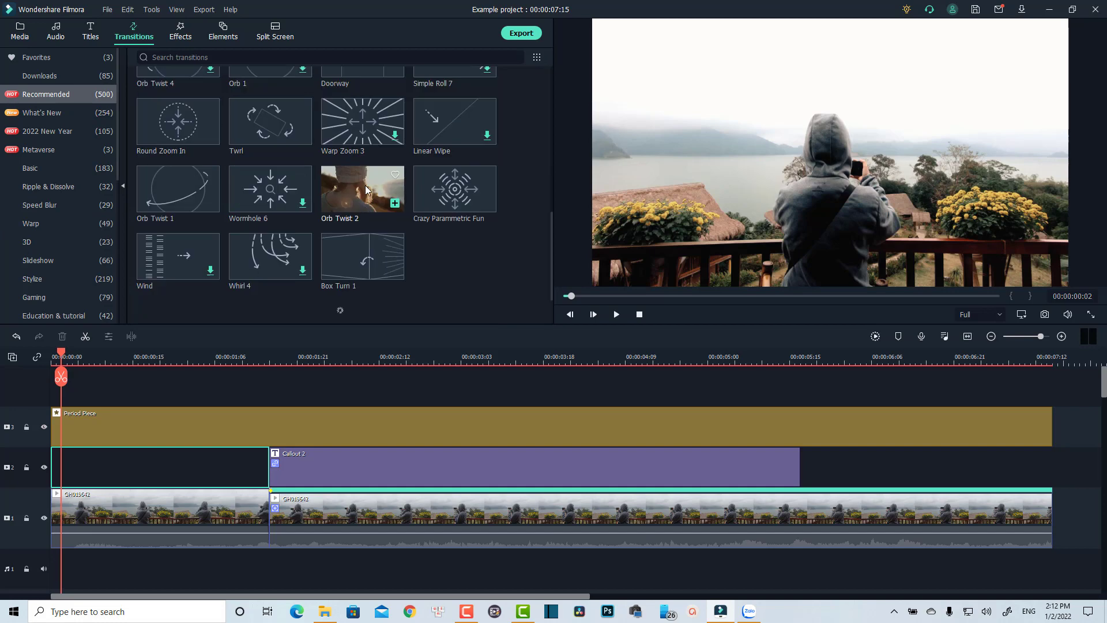
# Browse the 2022 New Year transitions and several titles categories, including What's New.
pyautogui.click(58, 112)
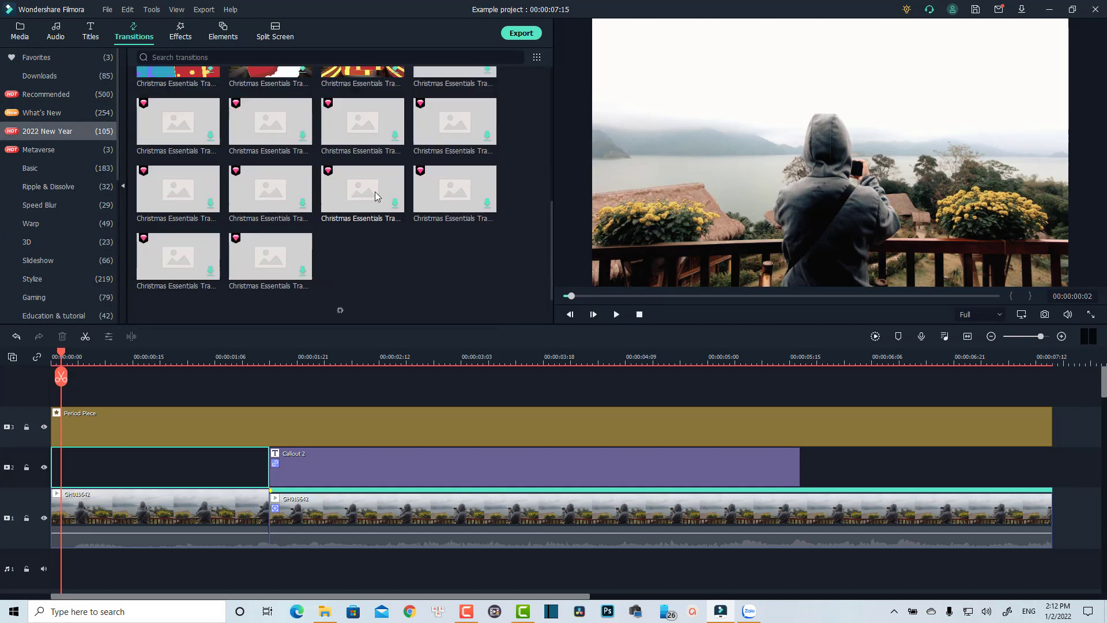
pyautogui.click(91, 31)
pyautogui.scroll(-5, 56, 208)
pyautogui.click(57, 209)
pyautogui.scroll(10, 57, 212)
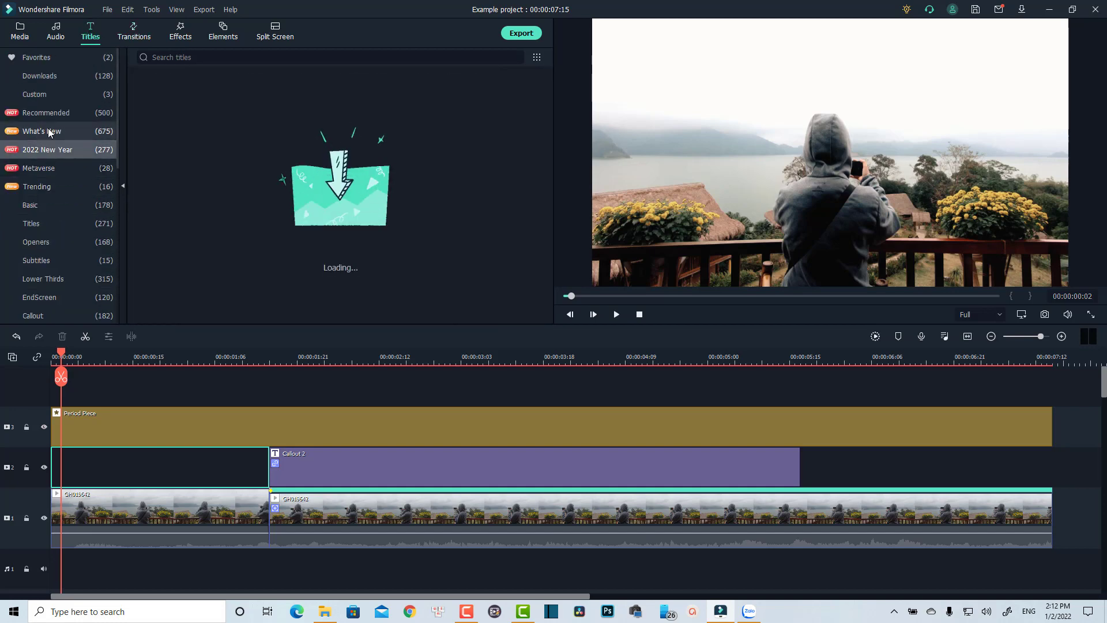
pyautogui.click(49, 129)
# Browse the What's New category of the elements library.
pyautogui.click(223, 32)
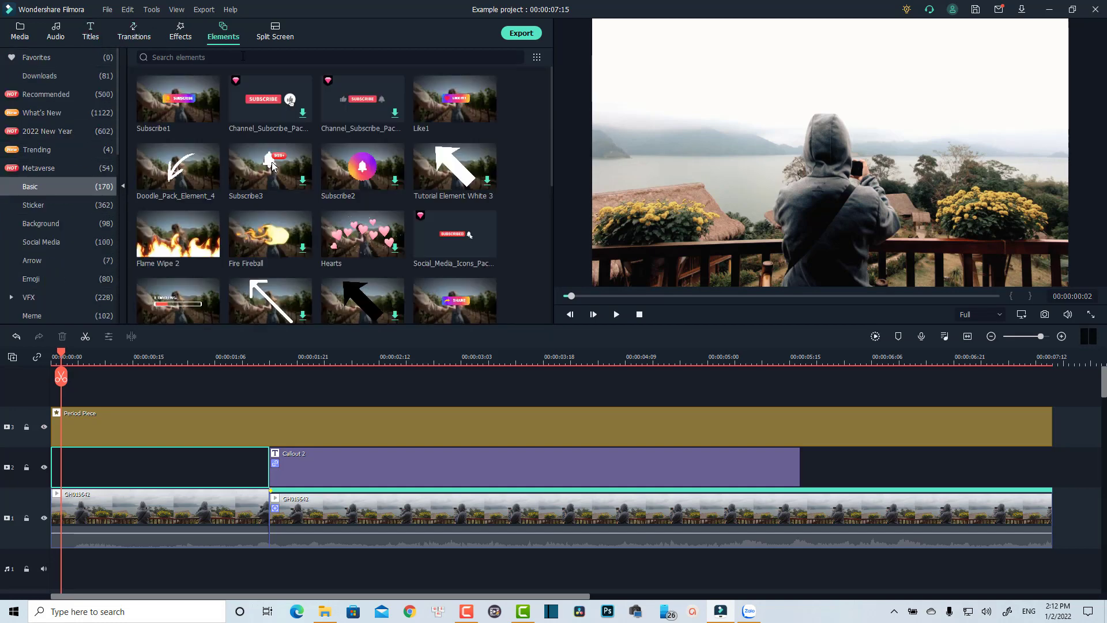
pyautogui.click(38, 142)
pyautogui.scroll(-5, 393, 244)
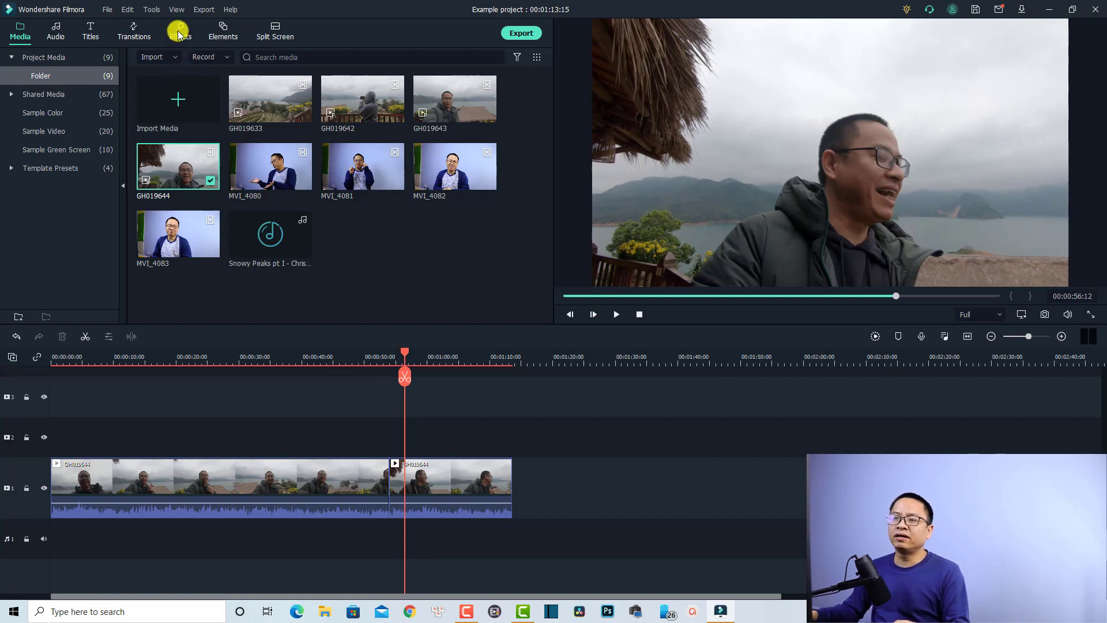
# Browse the AR Stickers, Audio Effects, What's New, 2022 New Year and Trending effects.
pyautogui.click(179, 34)
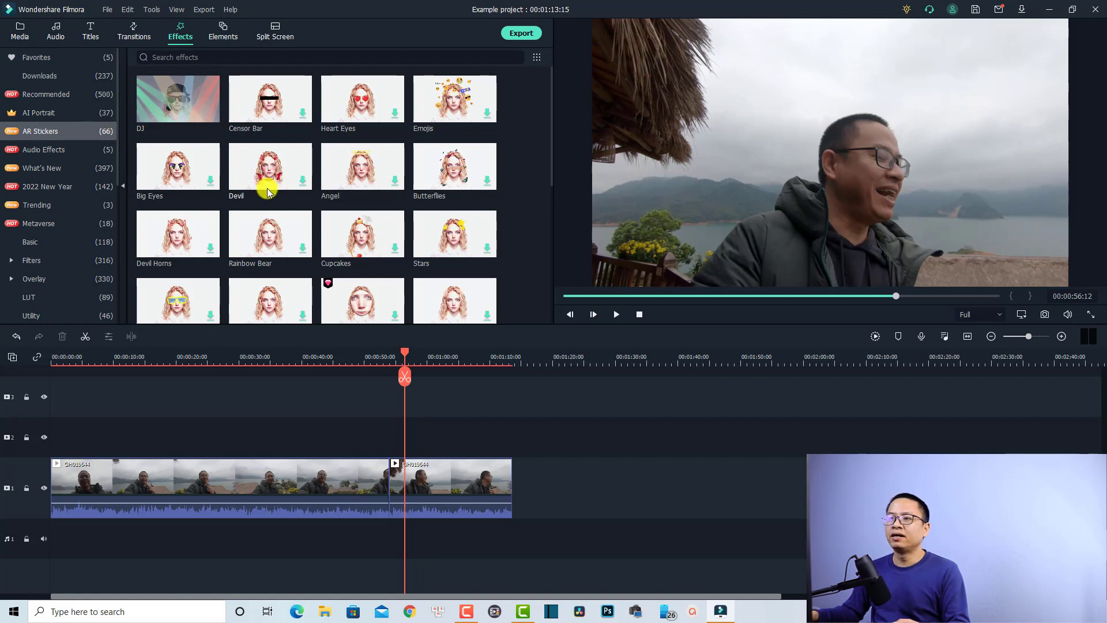
pyautogui.scroll(-3, 271, 185)
pyautogui.scroll(-1, 336, 260)
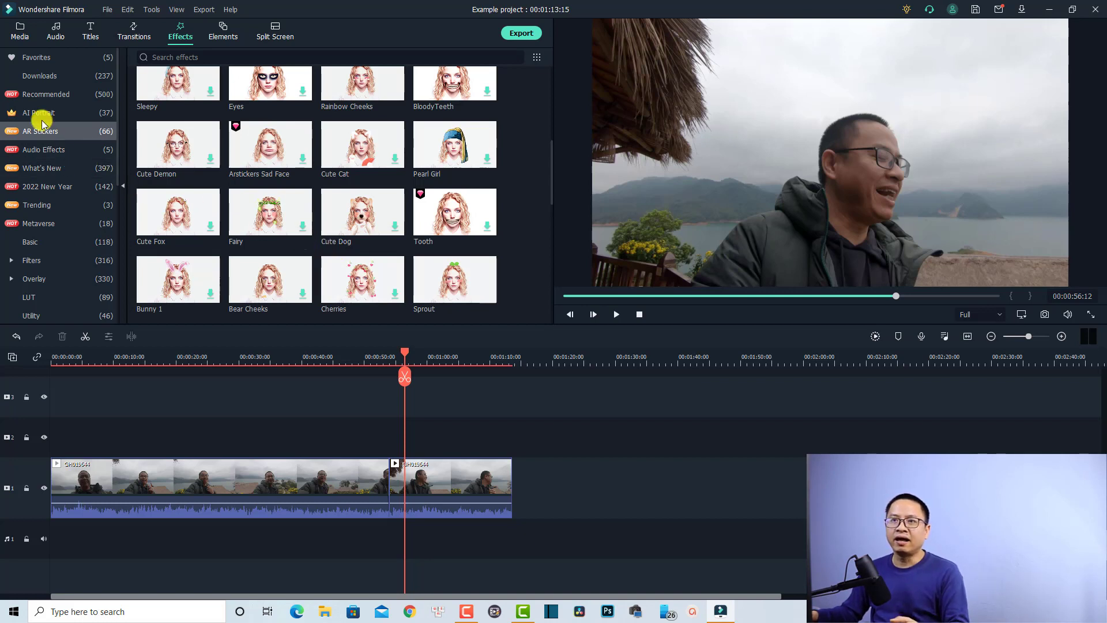
pyautogui.click(35, 149)
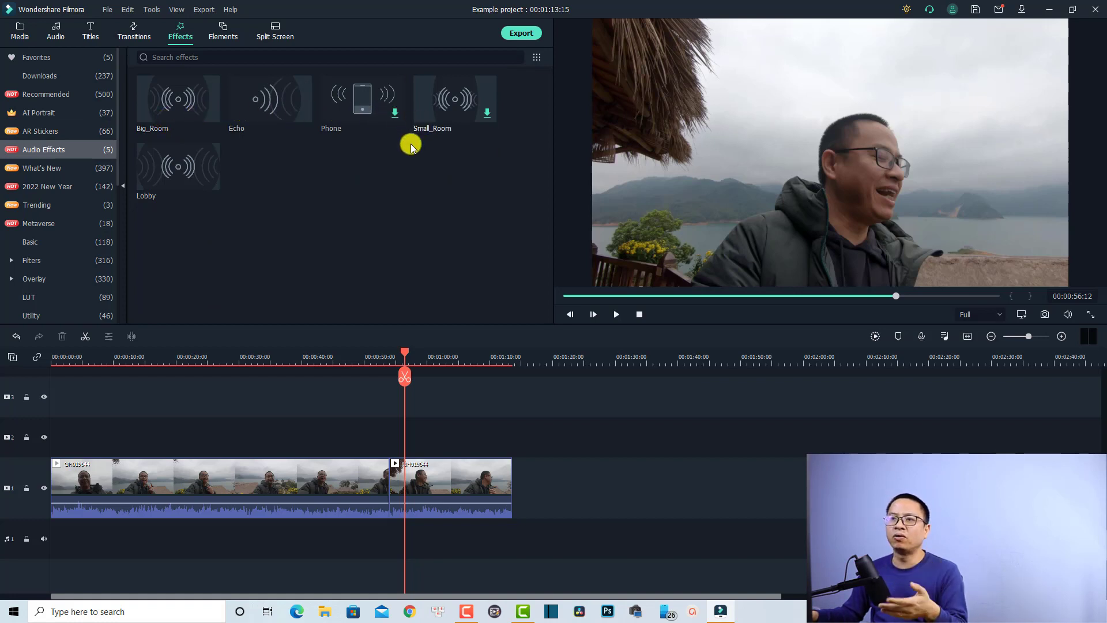
pyautogui.moveTo(184, 197)
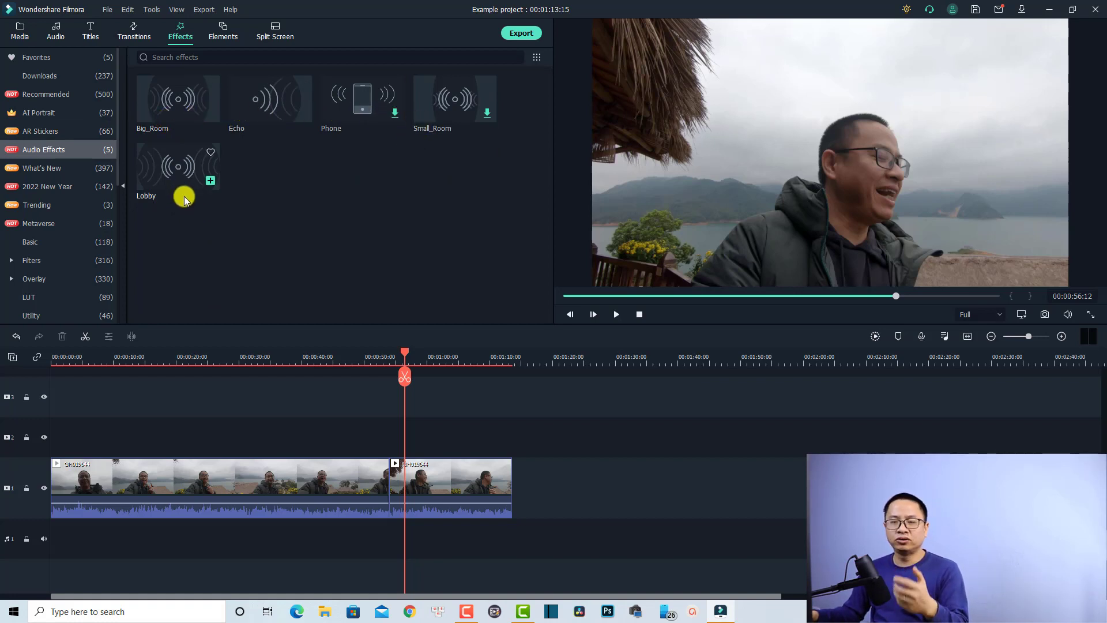
pyautogui.click(41, 167)
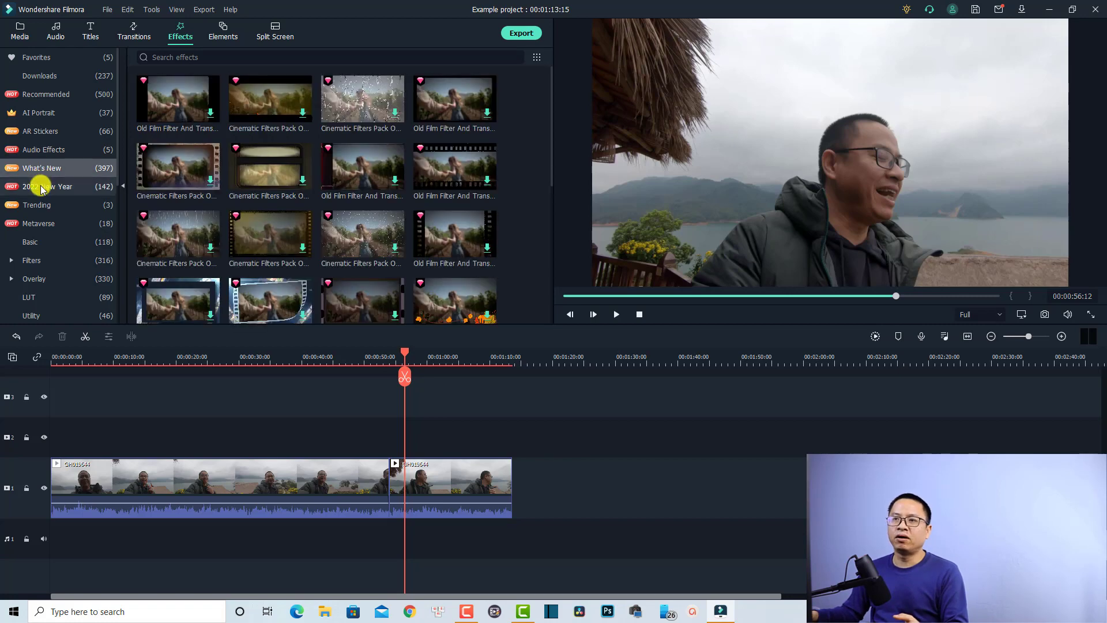
pyautogui.click(39, 188)
pyautogui.click(39, 203)
pyautogui.scroll(-1, 37, 222)
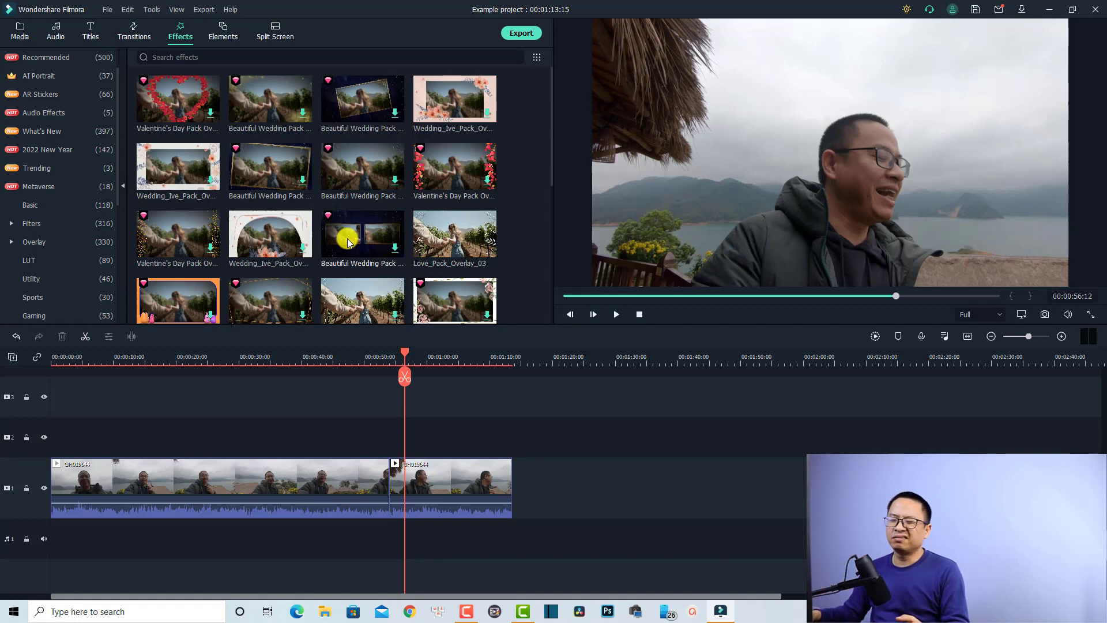
pyautogui.scroll(-5, 335, 285)
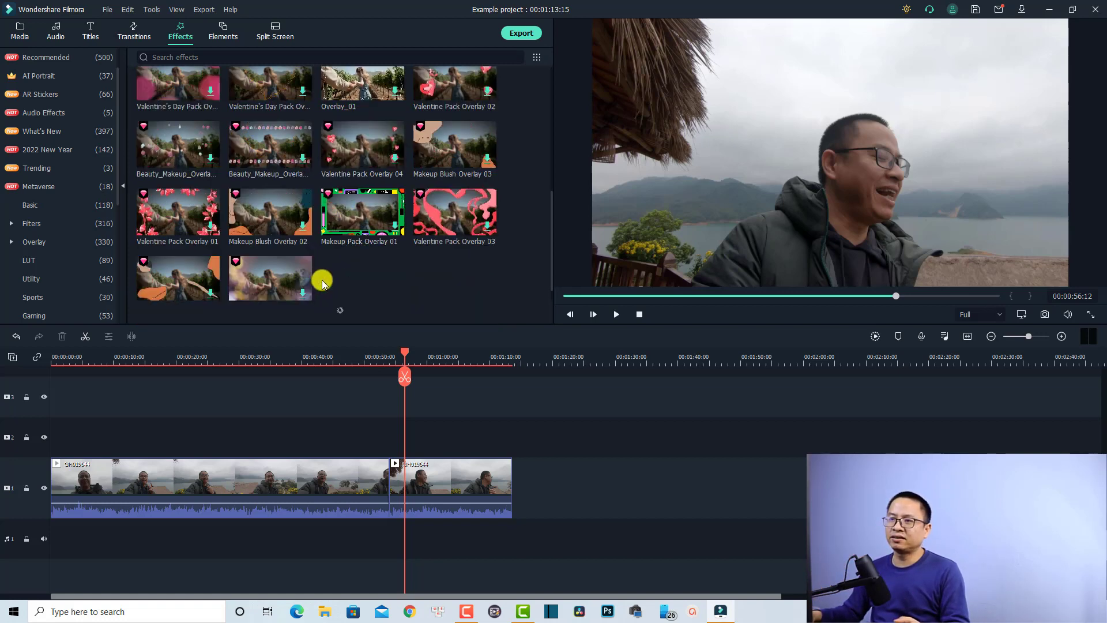
# Filter effects to Free, browse back to Recommended, then show the 2022 New Year titles.
pyautogui.click(537, 58)
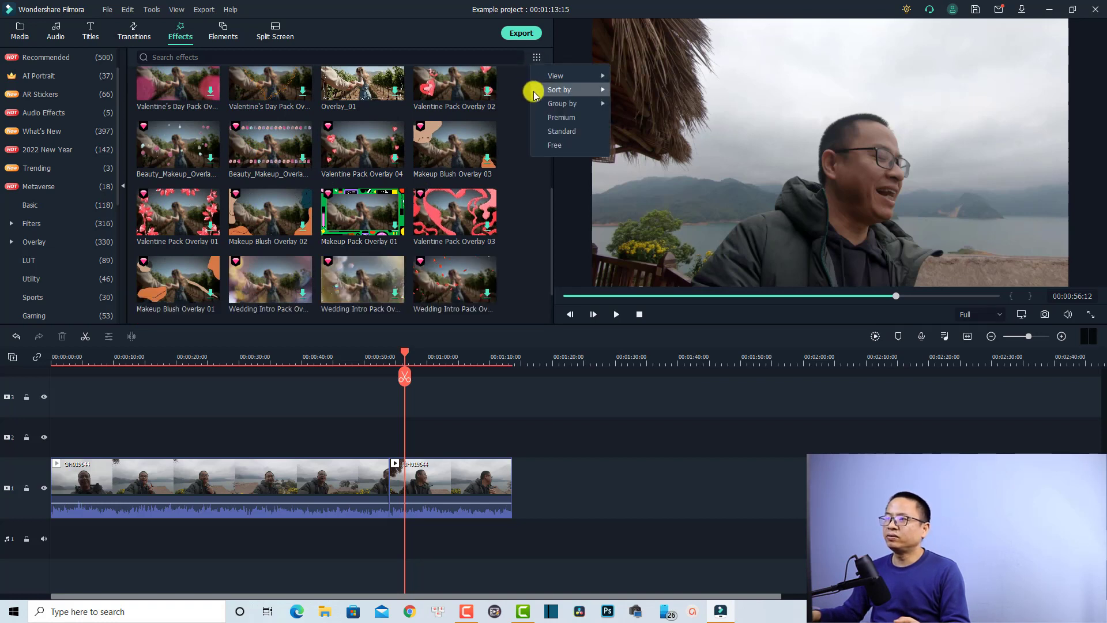
pyautogui.click(549, 140)
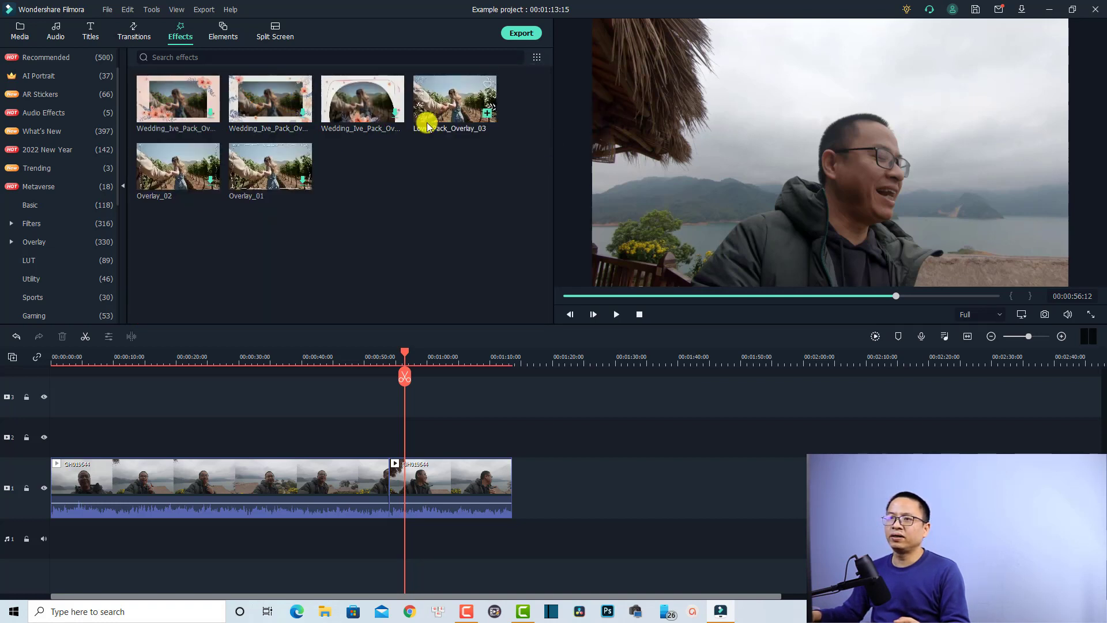
pyautogui.click(43, 132)
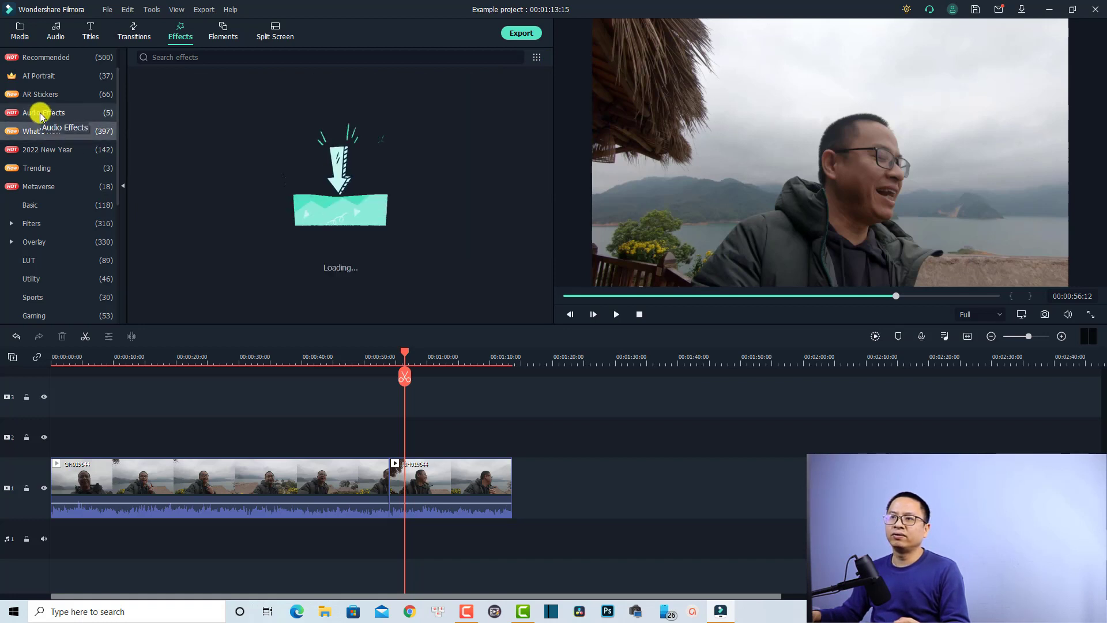
pyautogui.click(40, 113)
pyautogui.click(42, 95)
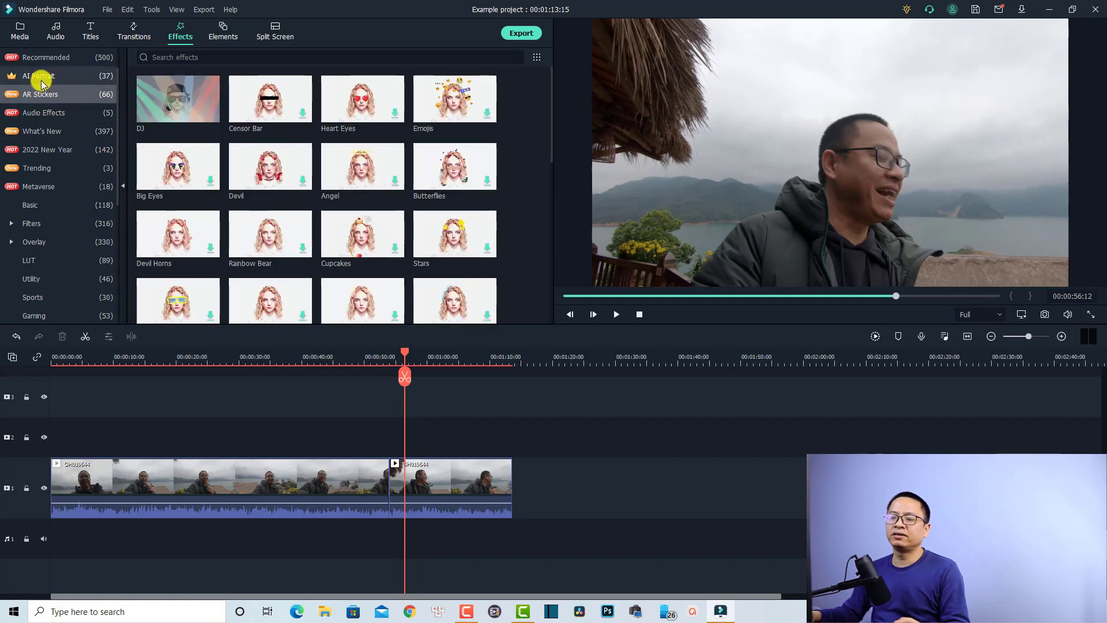
pyautogui.scroll(1, 42, 83)
pyautogui.click(38, 93)
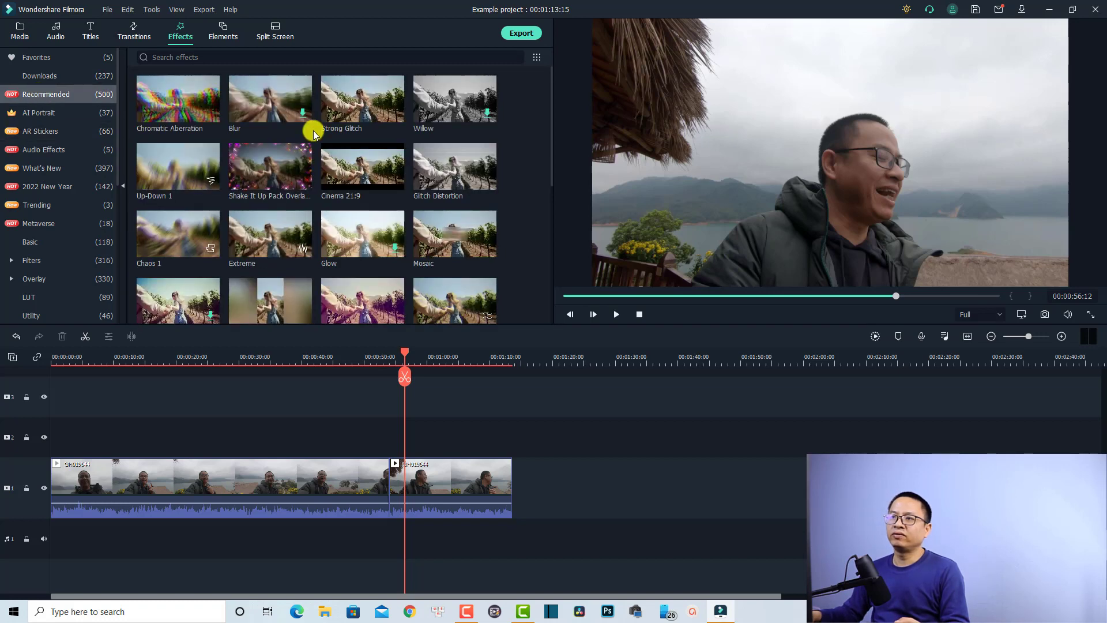
pyautogui.scroll(-10, 294, 202)
pyautogui.click(92, 32)
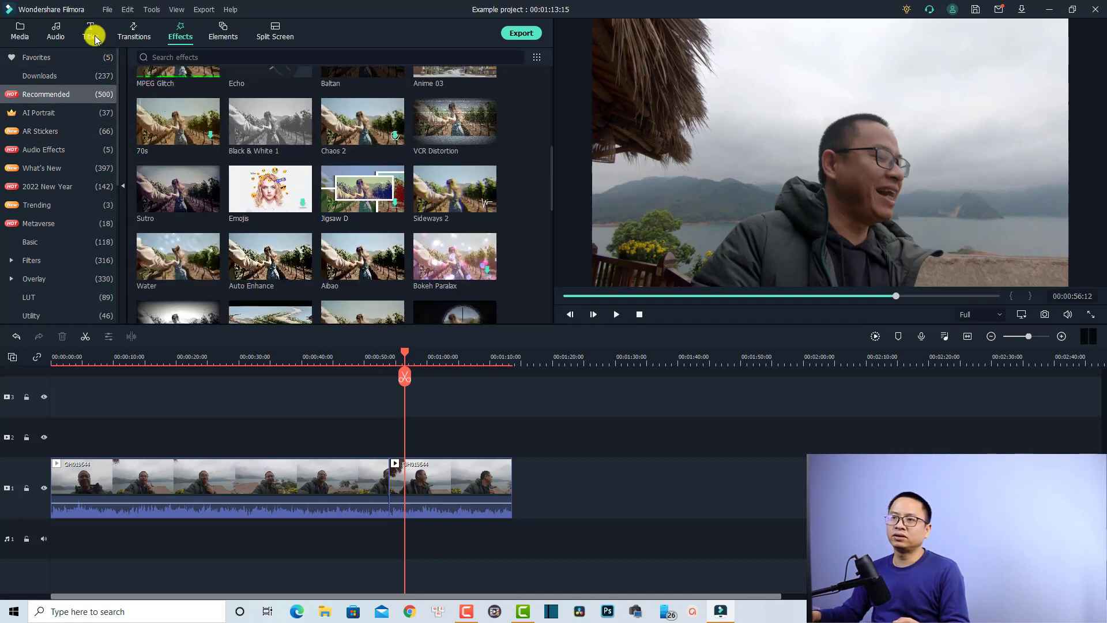
pyautogui.click(32, 149)
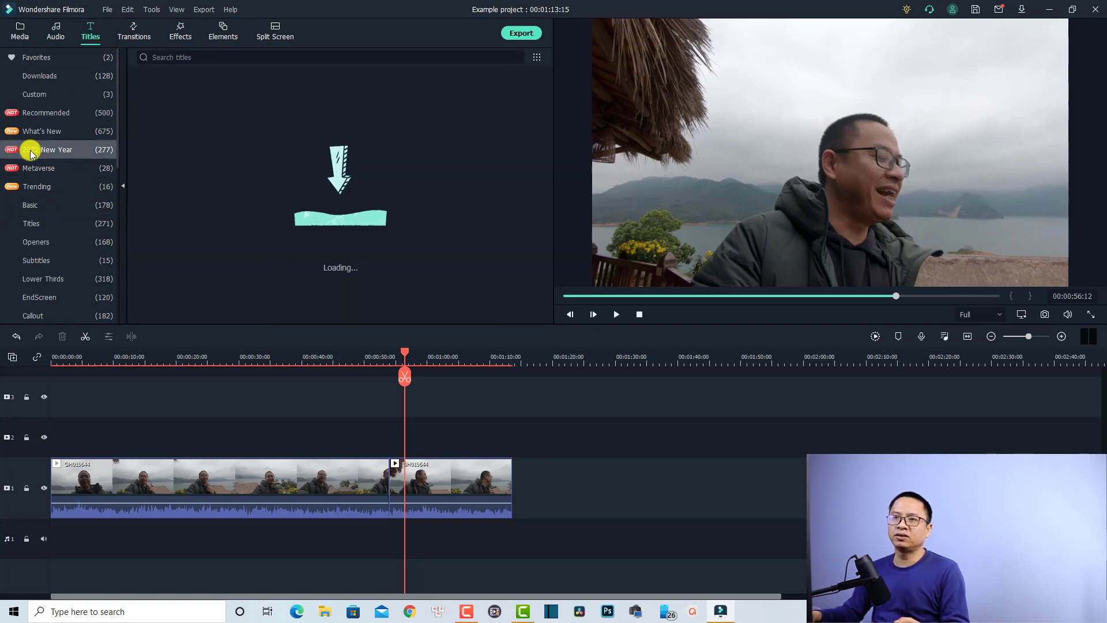